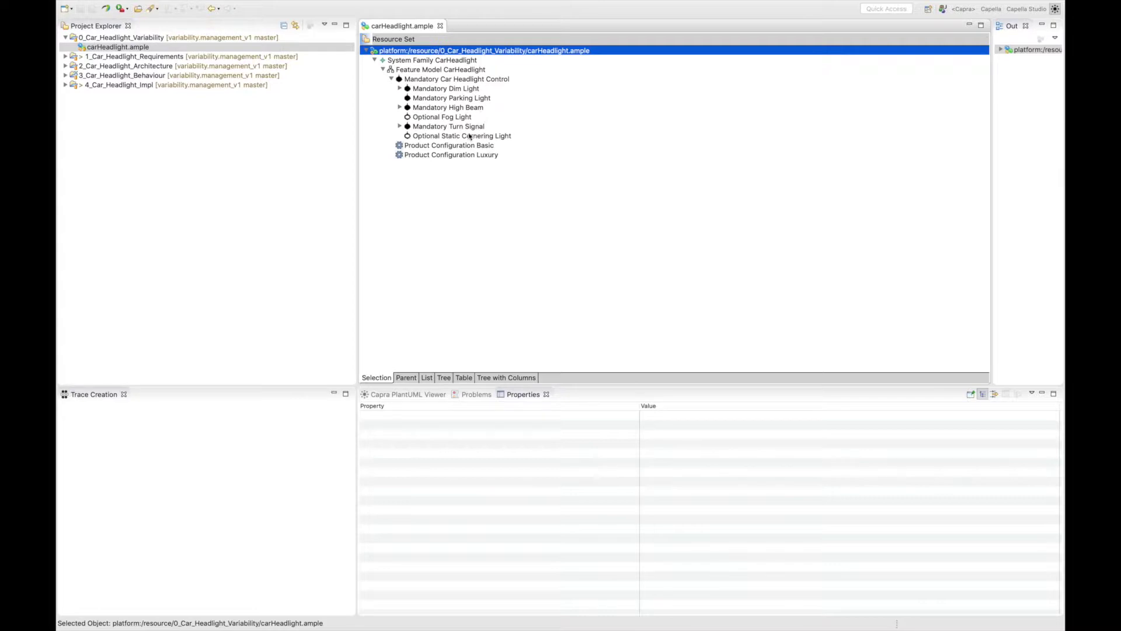
Expand the Dim Light and High Beam features, and open the Requirements Document specification in Car_headlight.reqif
left_click(400, 89)
left_click(400, 117)
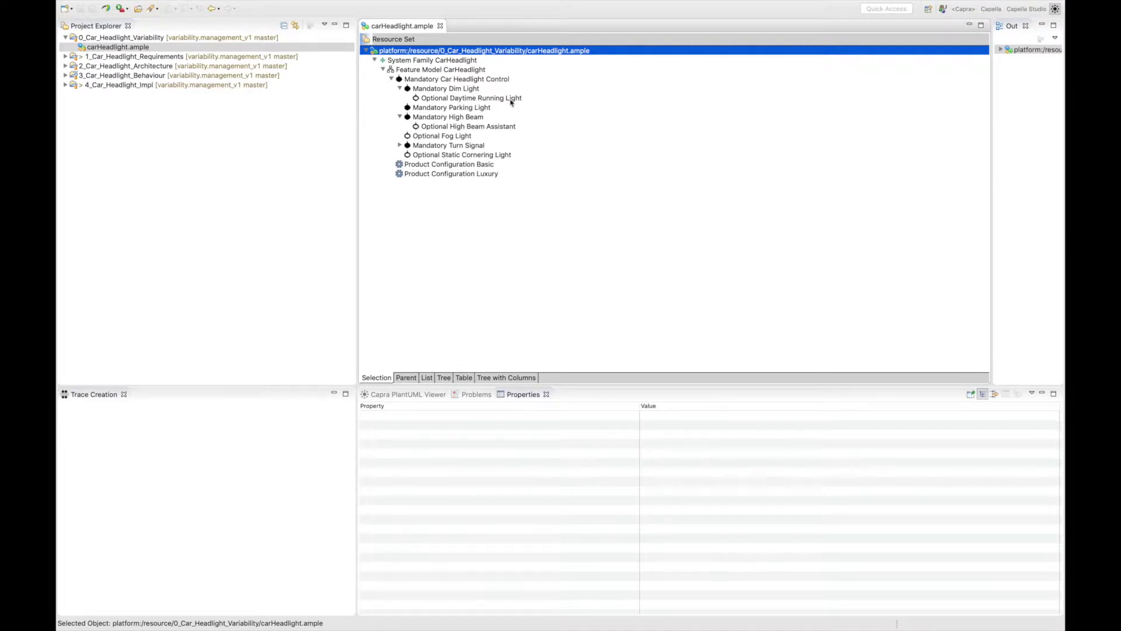
left_click(65, 56)
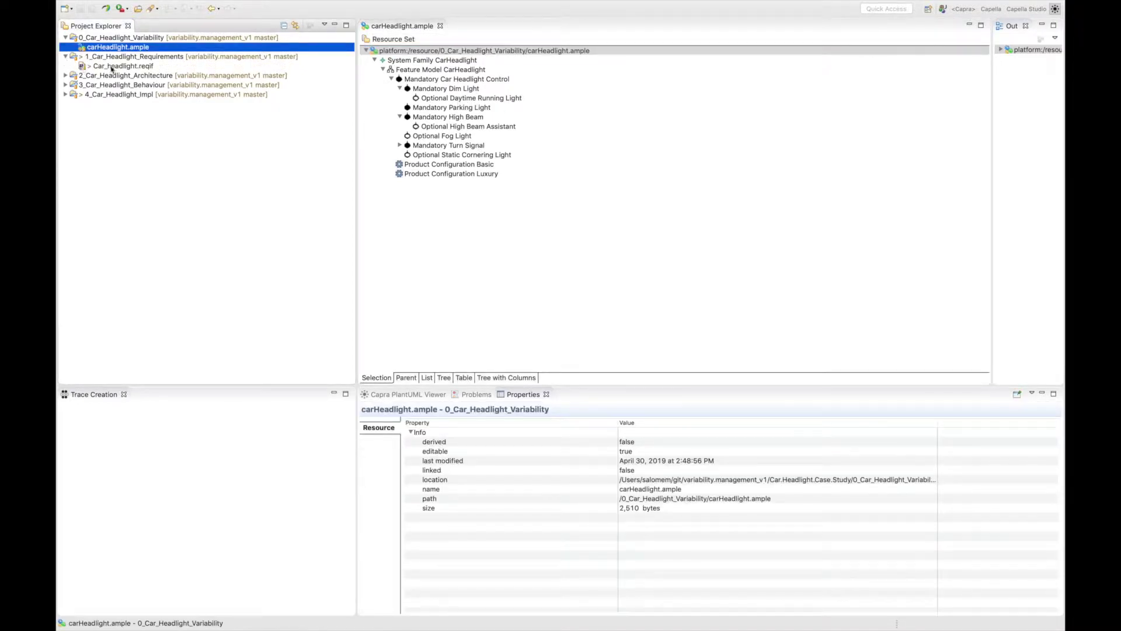
double_click(132, 69)
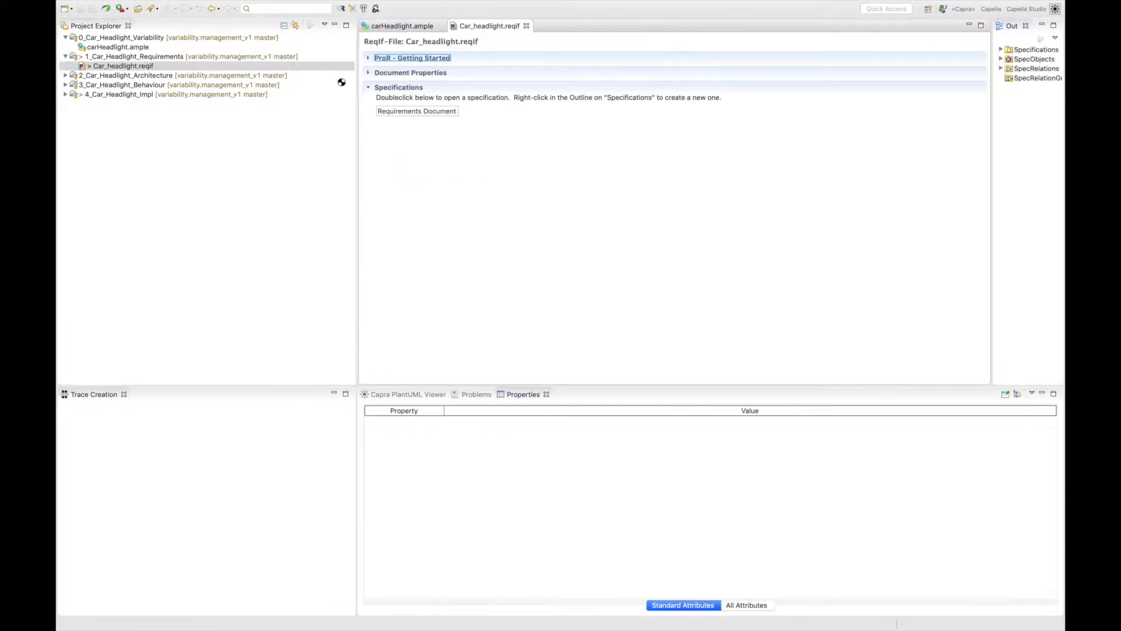
double_click(385, 102)
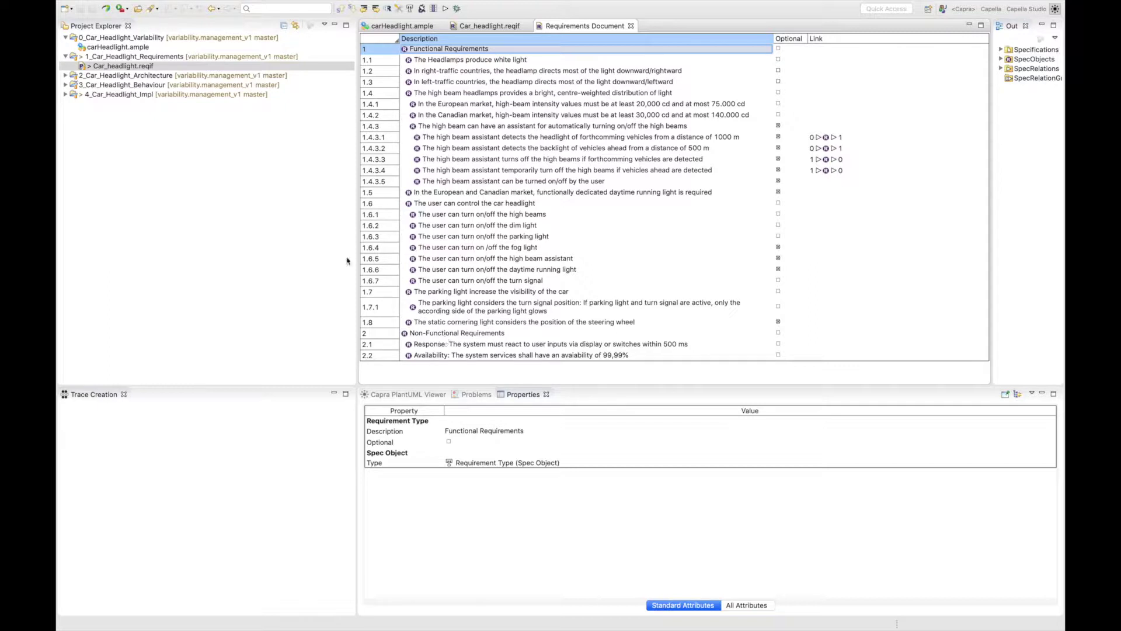
Open CarHeadlight.vacomo from 2_Car_Headlight_Architecture and expand its component model down to the CarHeadlightImpl component instances
left_click(66, 77)
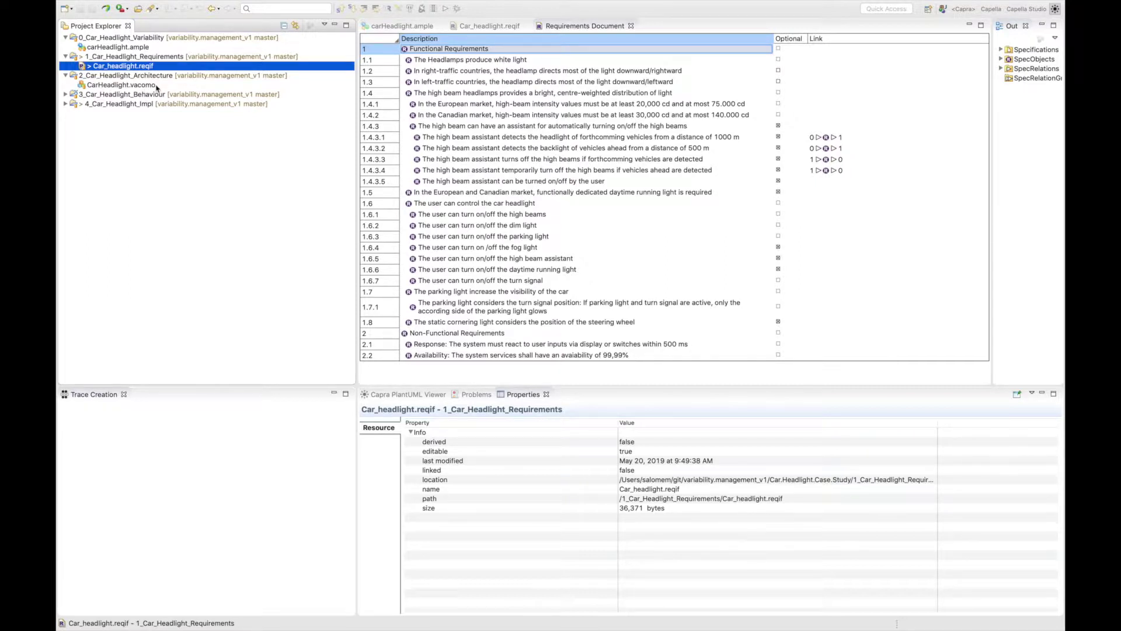
double_click(135, 85)
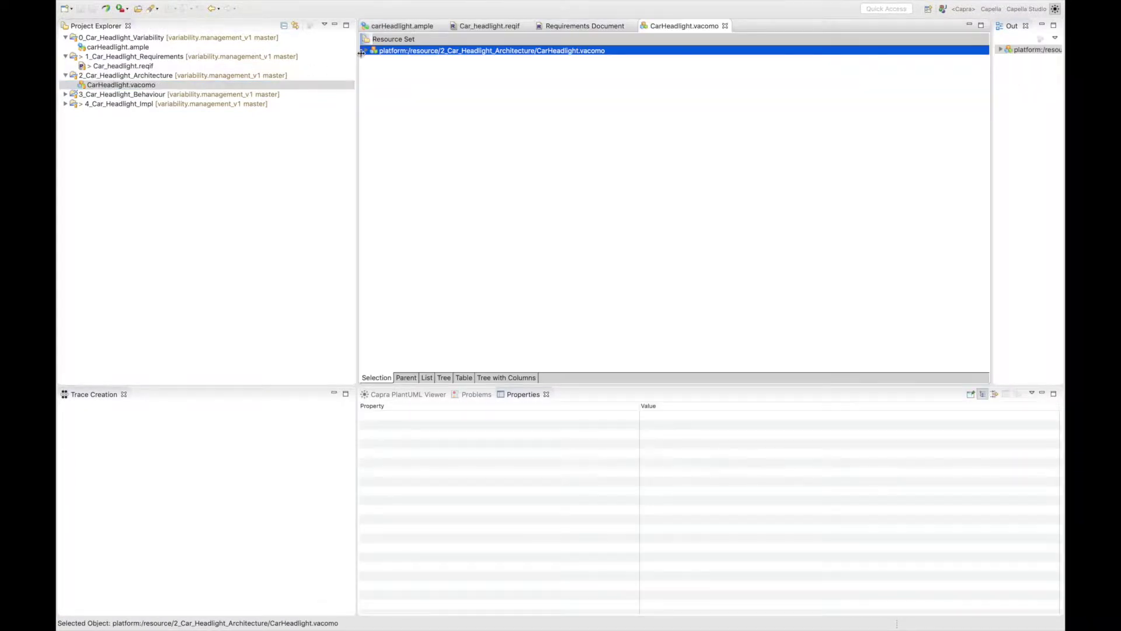
left_click(366, 51)
left_click(375, 60)
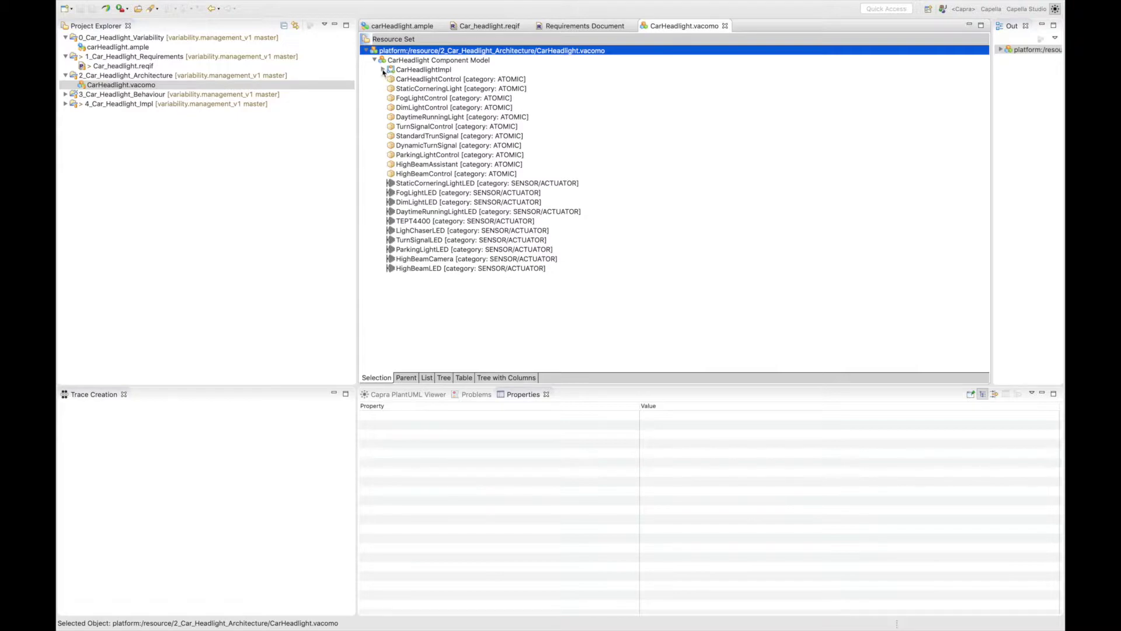
left_click(382, 70)
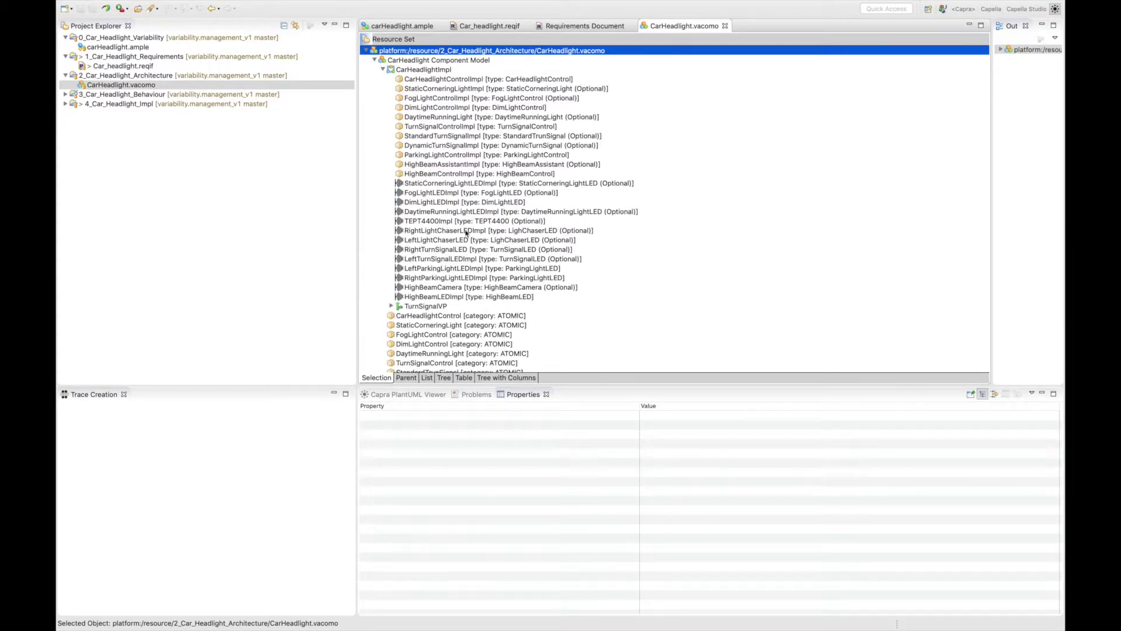
scroll(477, 336, "down", 5)
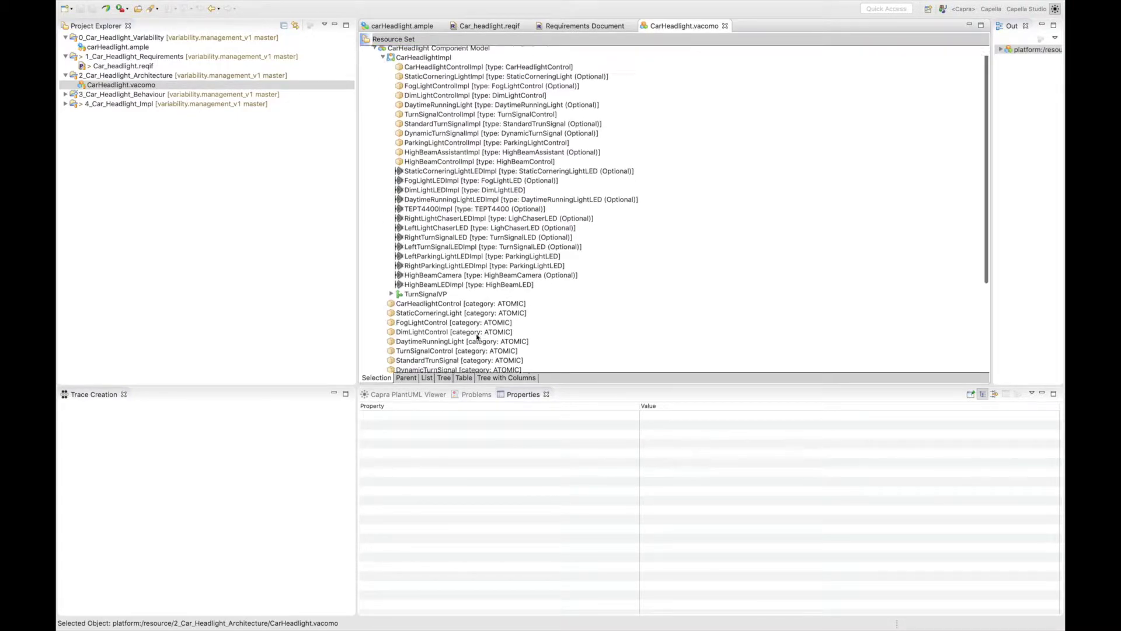
scroll(463, 318, "up", 5)
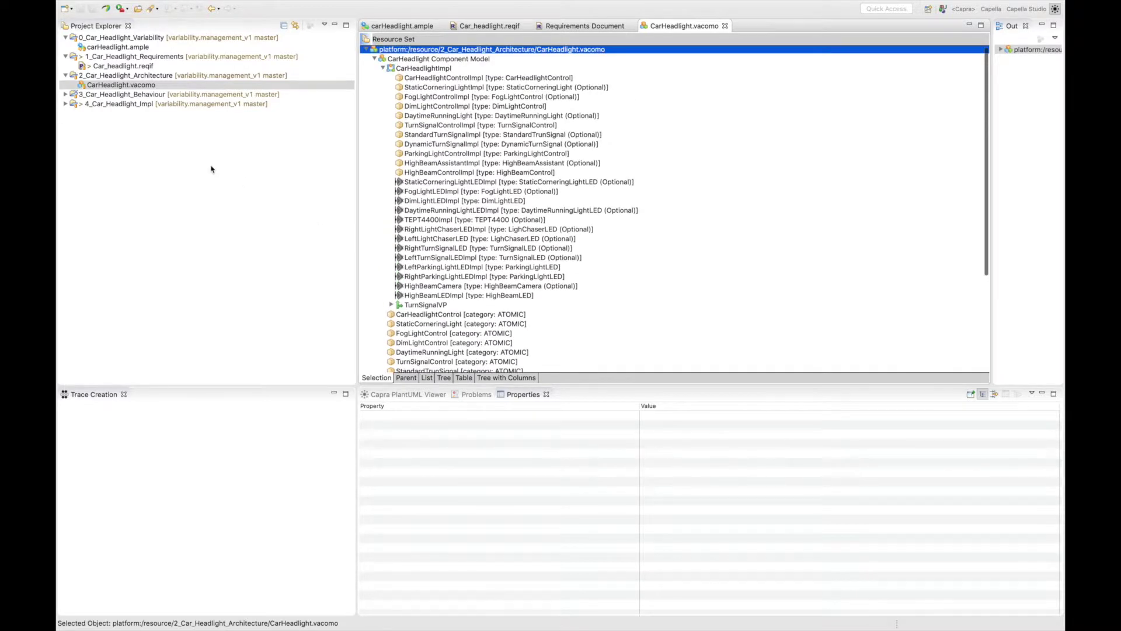
View and close the CarHeadlightCtrl.sct statechart, and expand the src-gen folder in 4_Car_Headlight_Impl
left_click(67, 98)
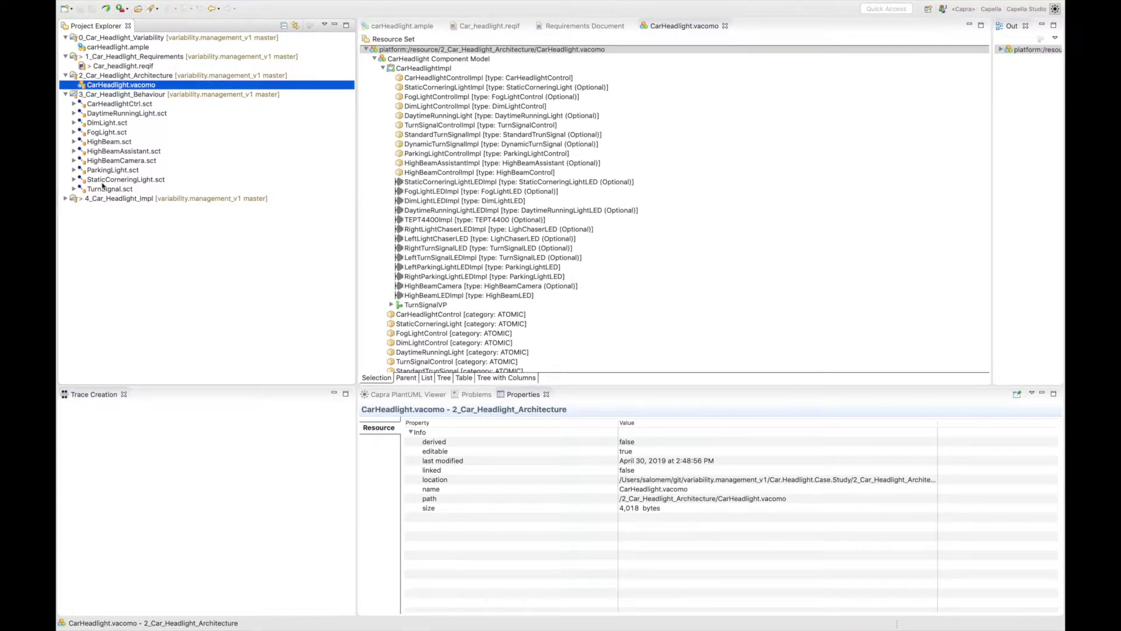
double_click(128, 104)
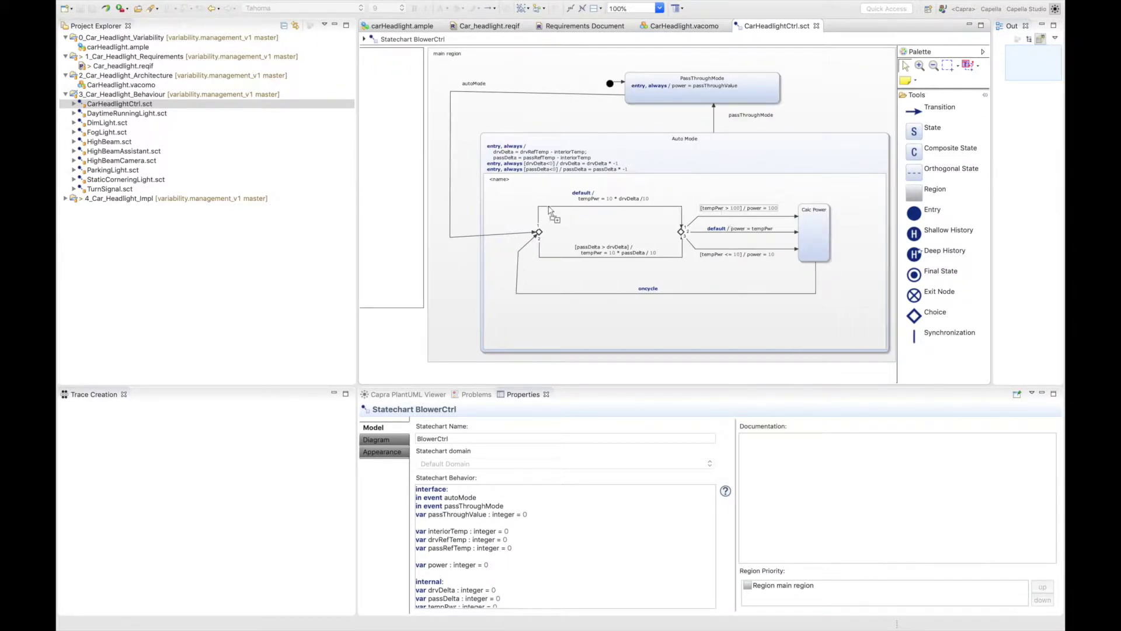
left_click(66, 198)
left_click(75, 209)
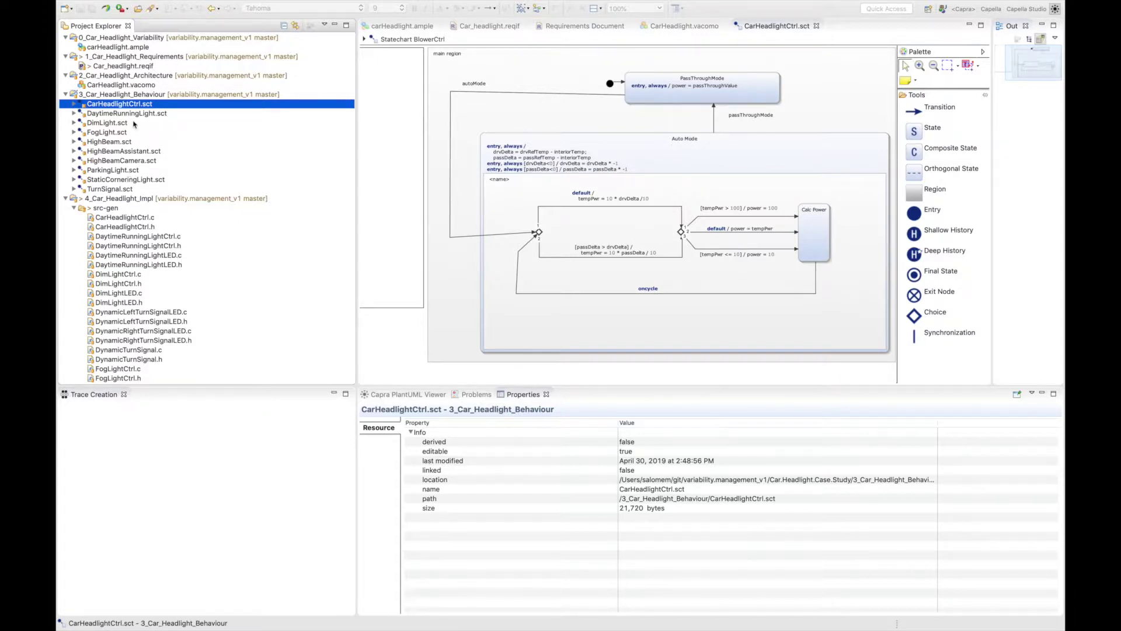
key("super+w")
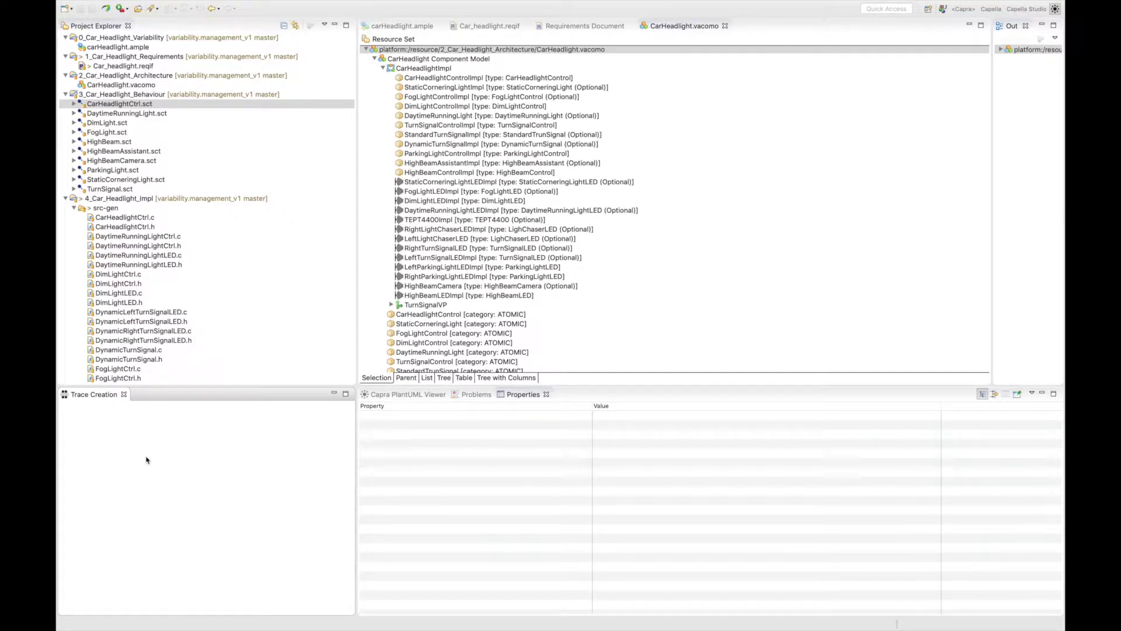
Add the optional High Beam Assistant feature and requirement 1.4.3.1 on detecting headlights from 1000 m to the trace selection
left_click(399, 27)
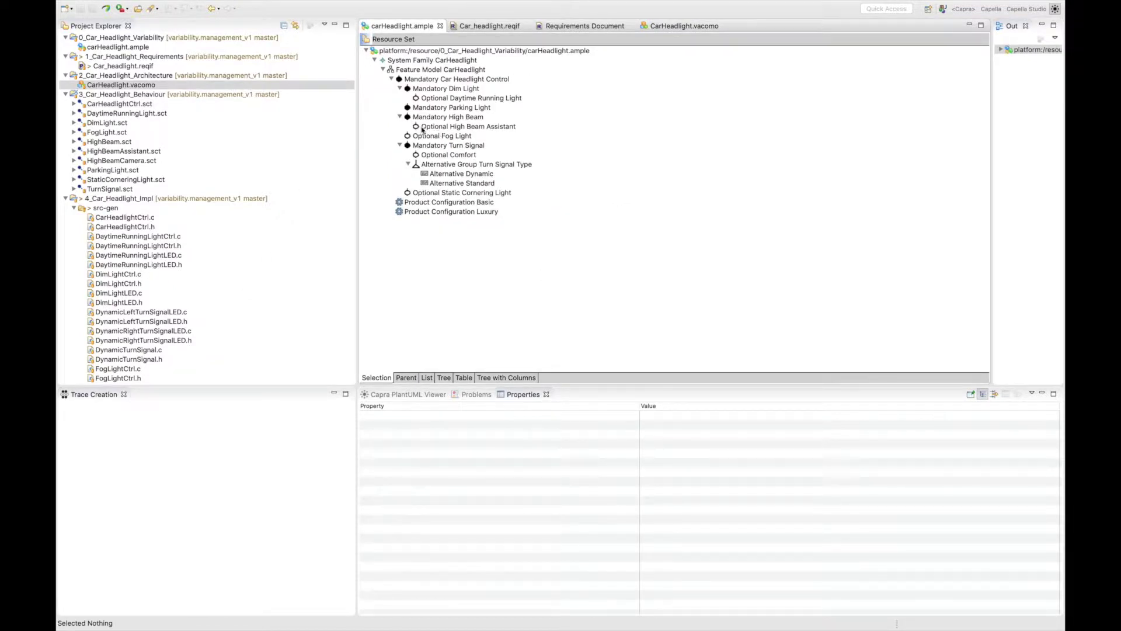
left_click(476, 130)
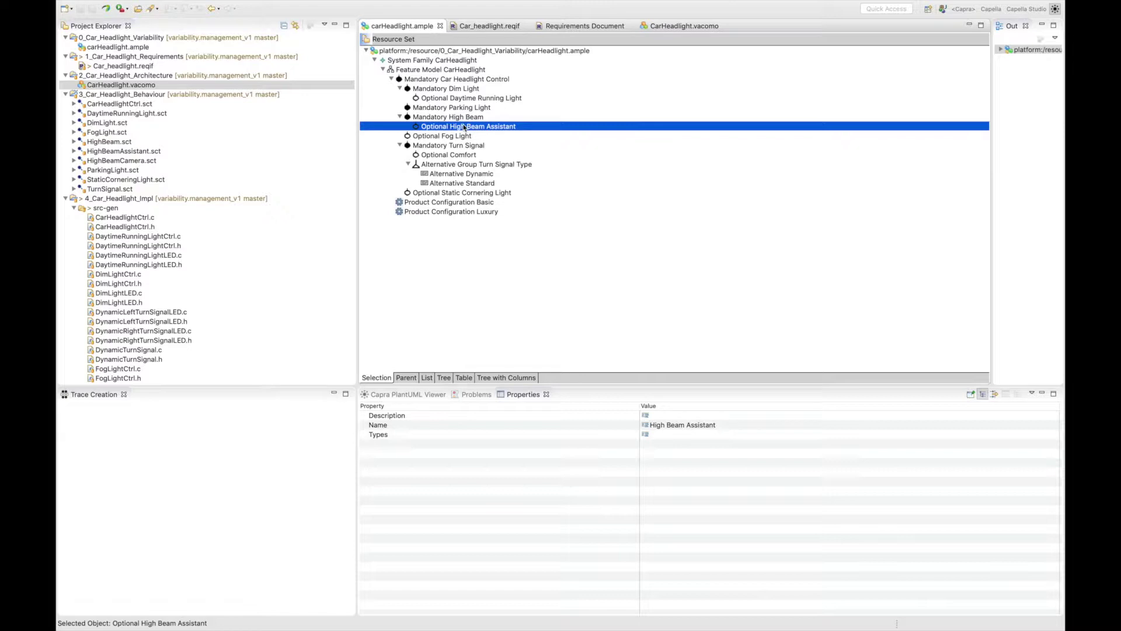
mouse_move(454, 127)
left_mouse_down()
mouse_move(221, 395)
mouse_move(168, 439)
left_mouse_up()
left_click(569, 26)
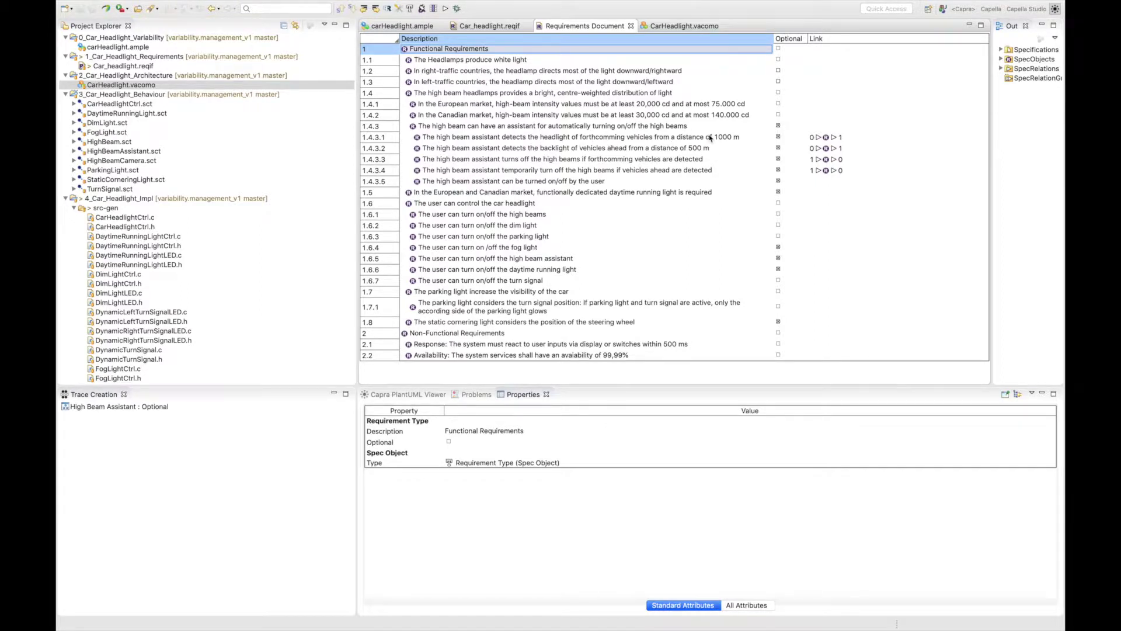
left_click(569, 140)
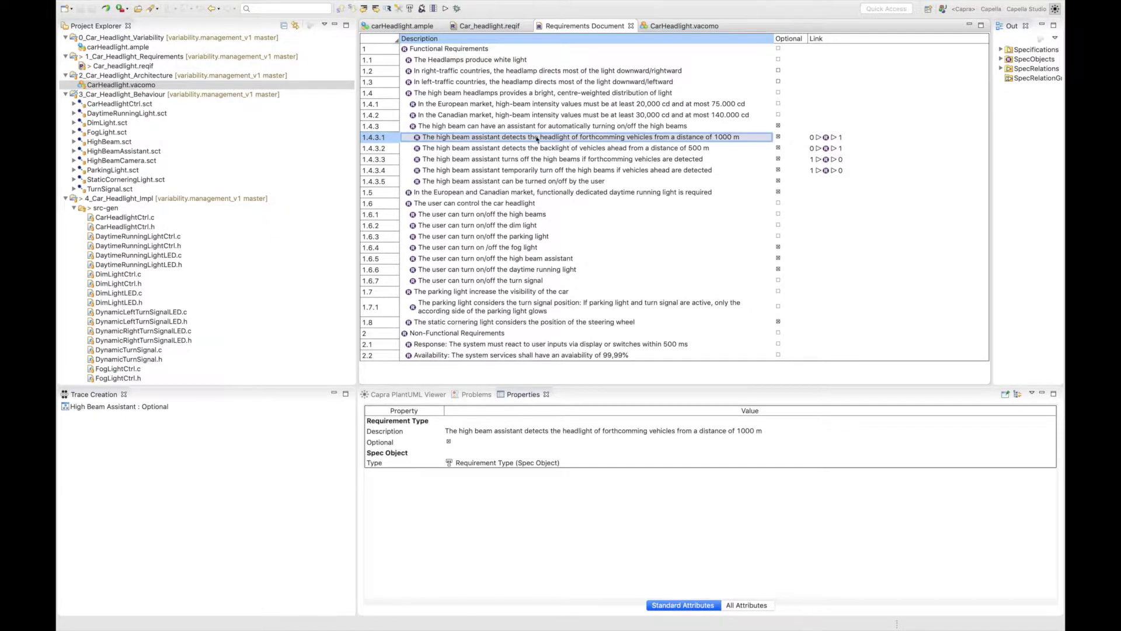
left_click_drag(470, 140, 223, 450)
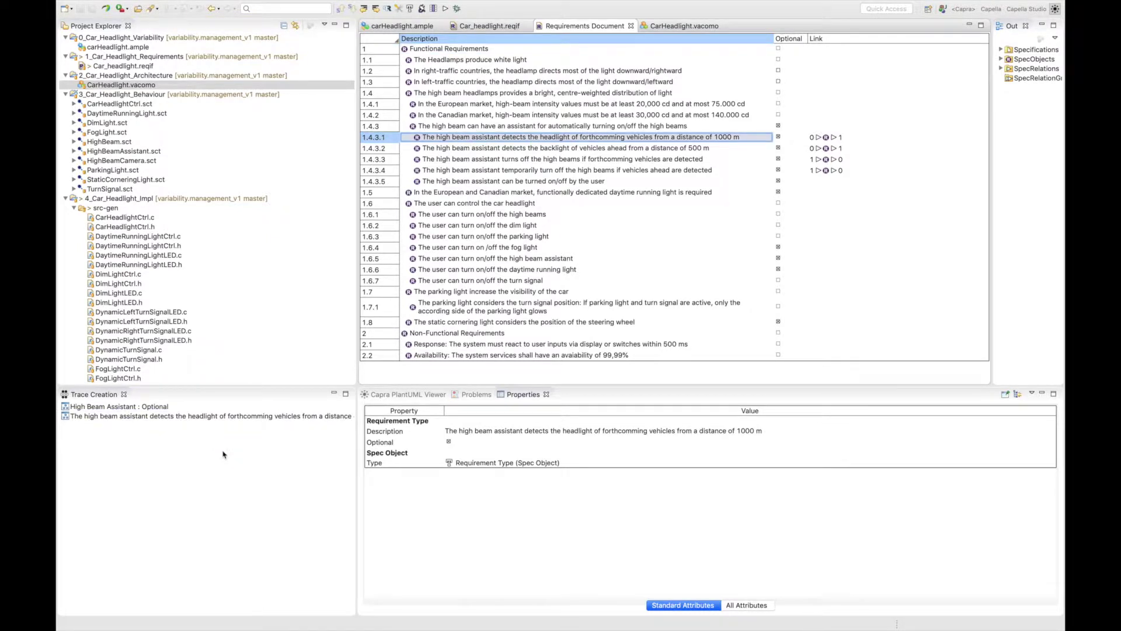
Create a ComposedOf trace between the High Beam Assistant feature and the headlight detection requirement
right_click(182, 461)
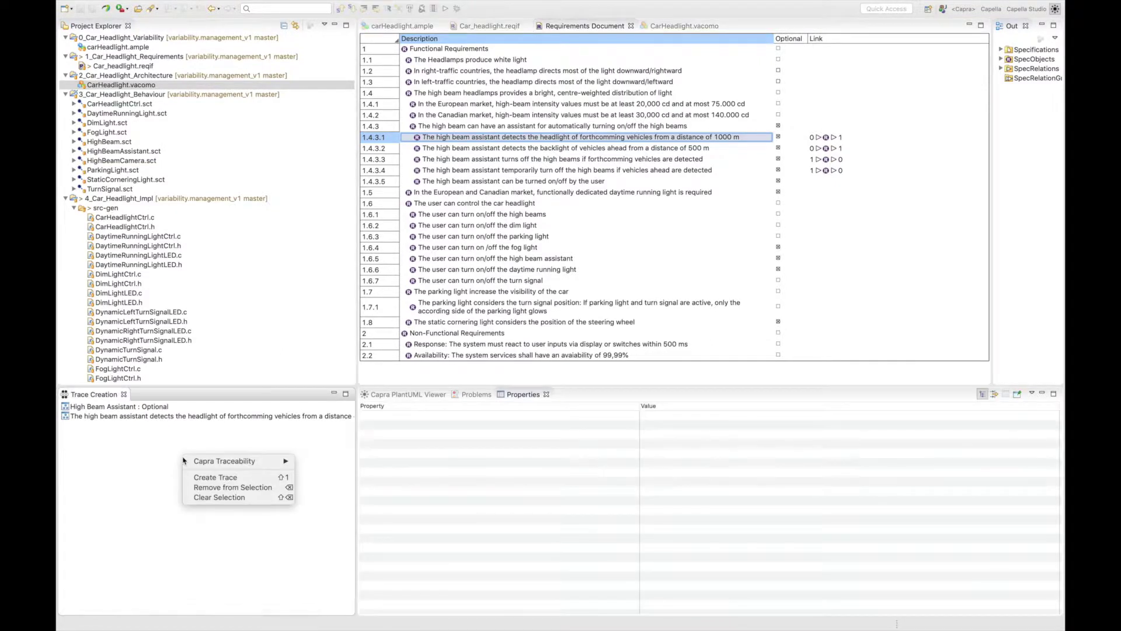
left_click(204, 478)
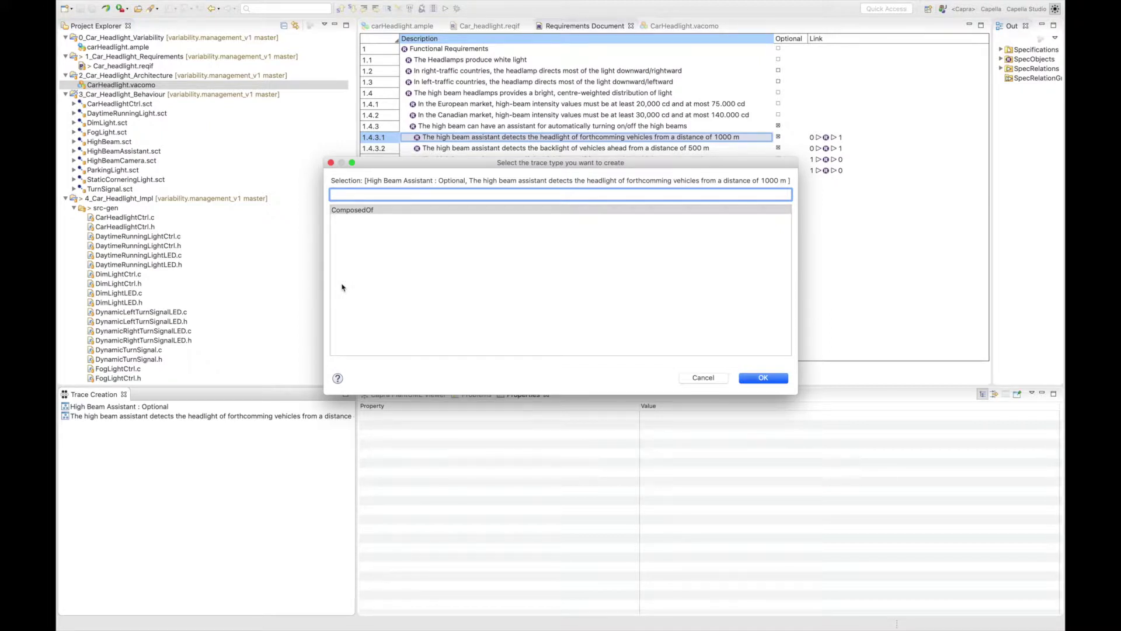
left_click(363, 211)
left_click(777, 380)
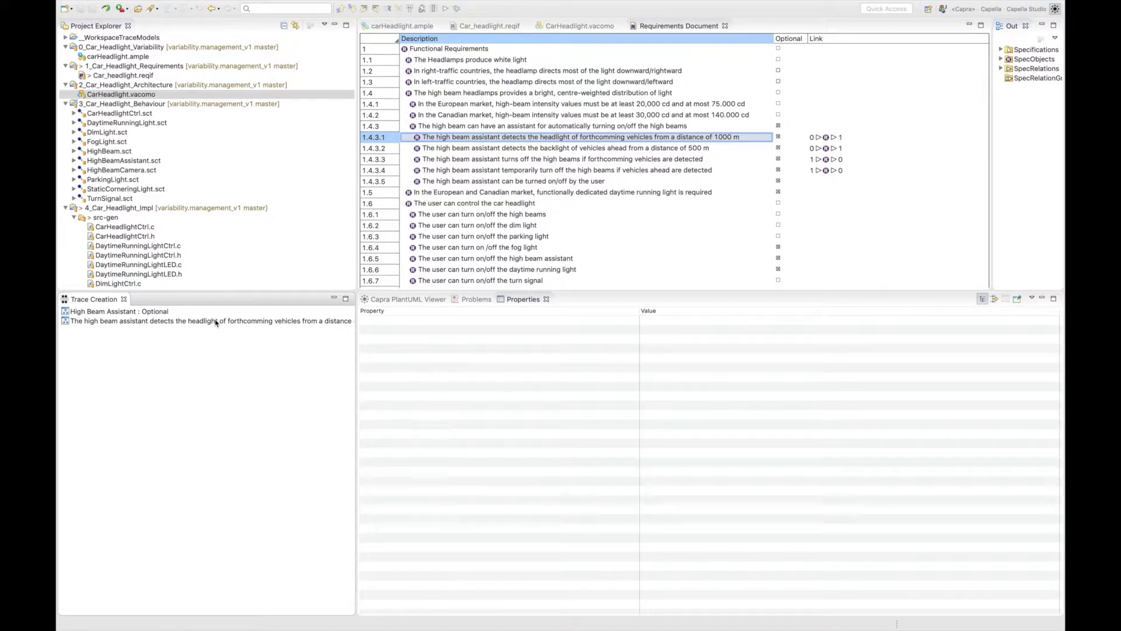
Replace the High Beam Assistant feature in the trace selection with the HighBeamAssistantImpl component instance from CarHeadlight.vacomo
left_click(146, 313)
right_click(146, 314)
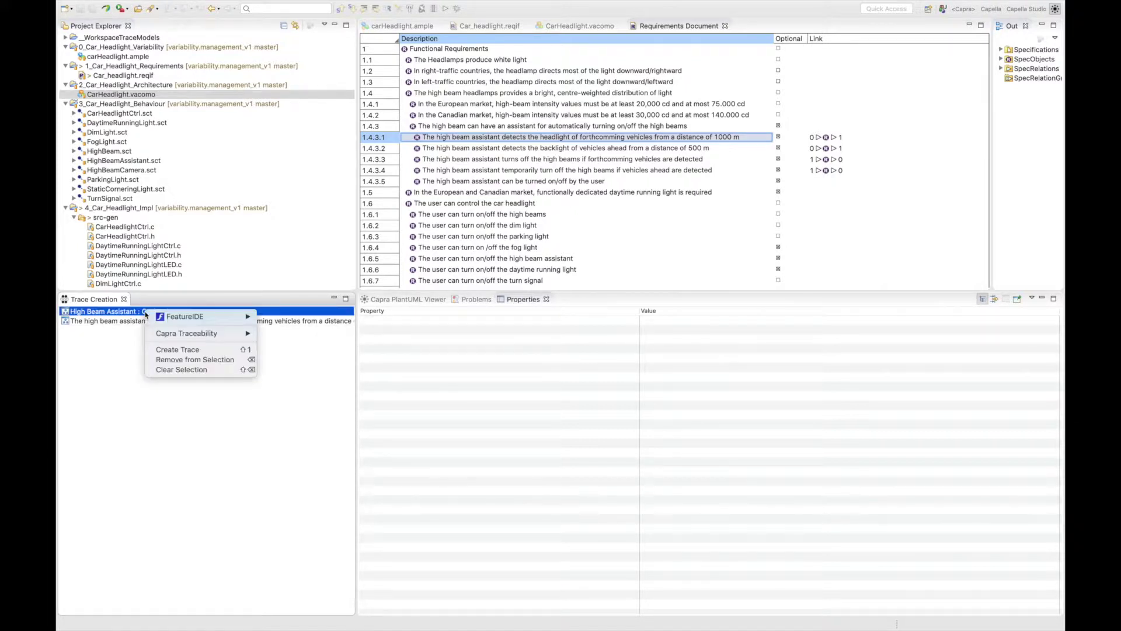
left_click(164, 365)
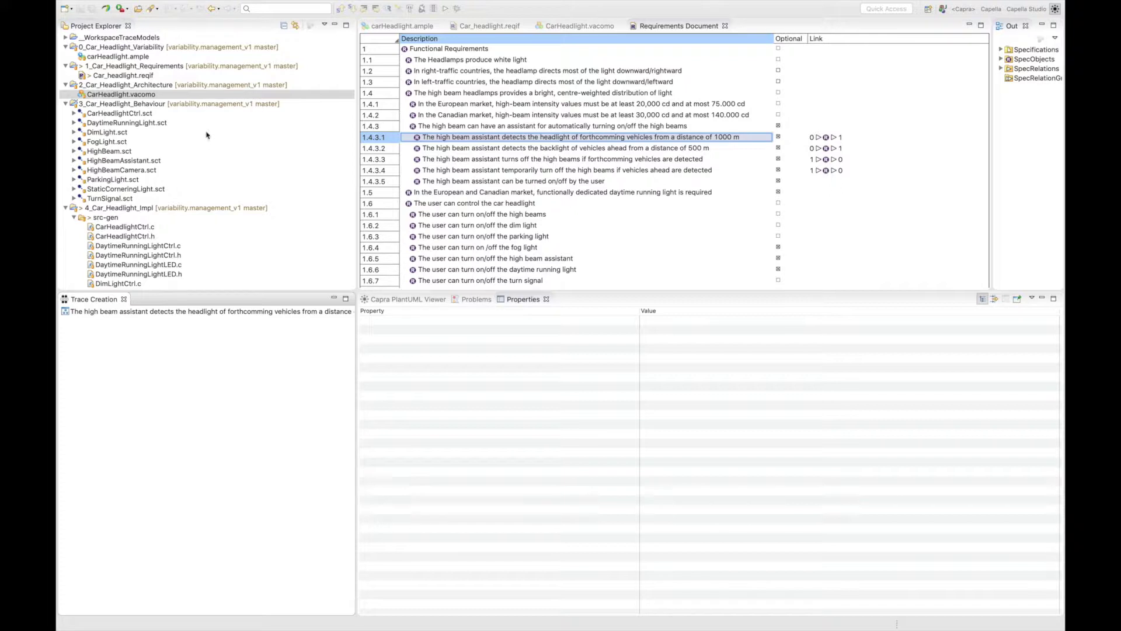
left_click(572, 27)
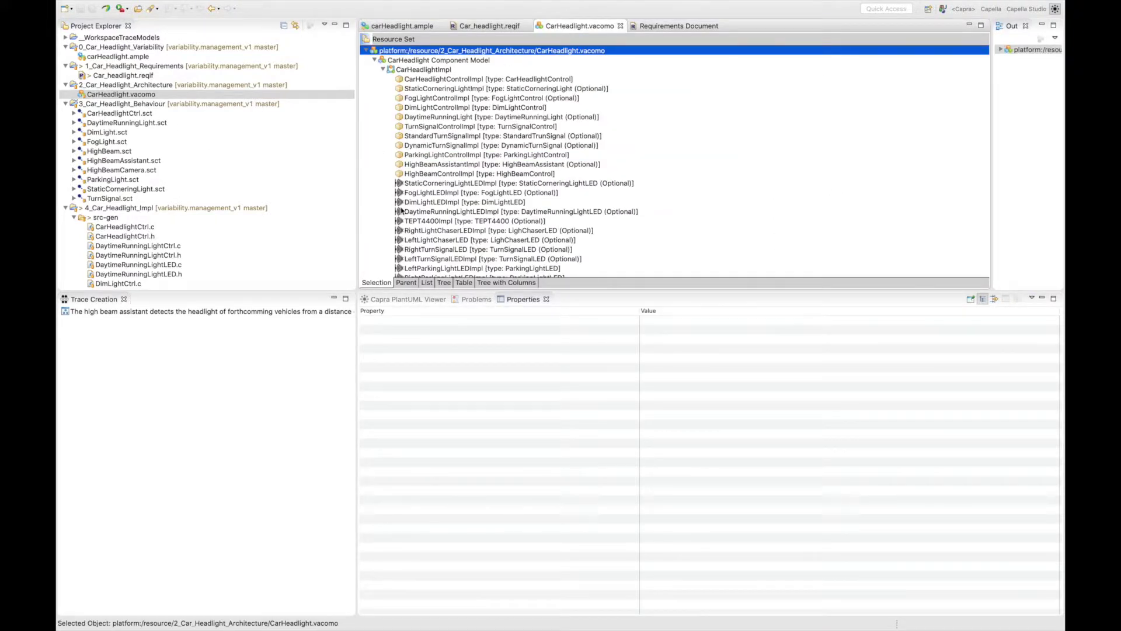
left_click(450, 165)
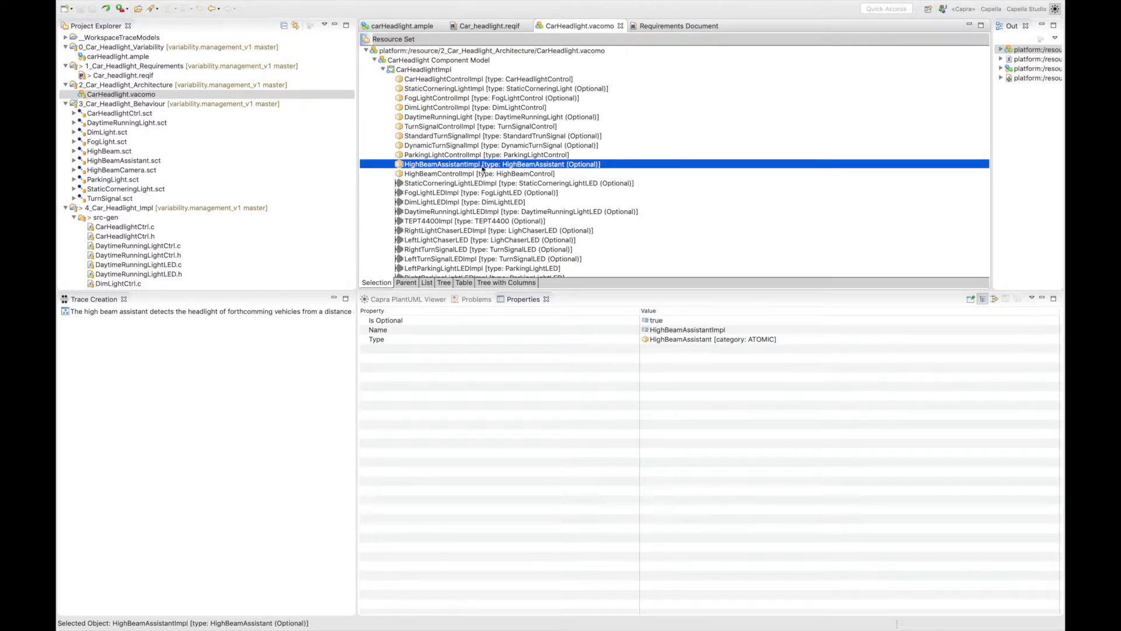
left_click_drag(445, 165, 257, 321)
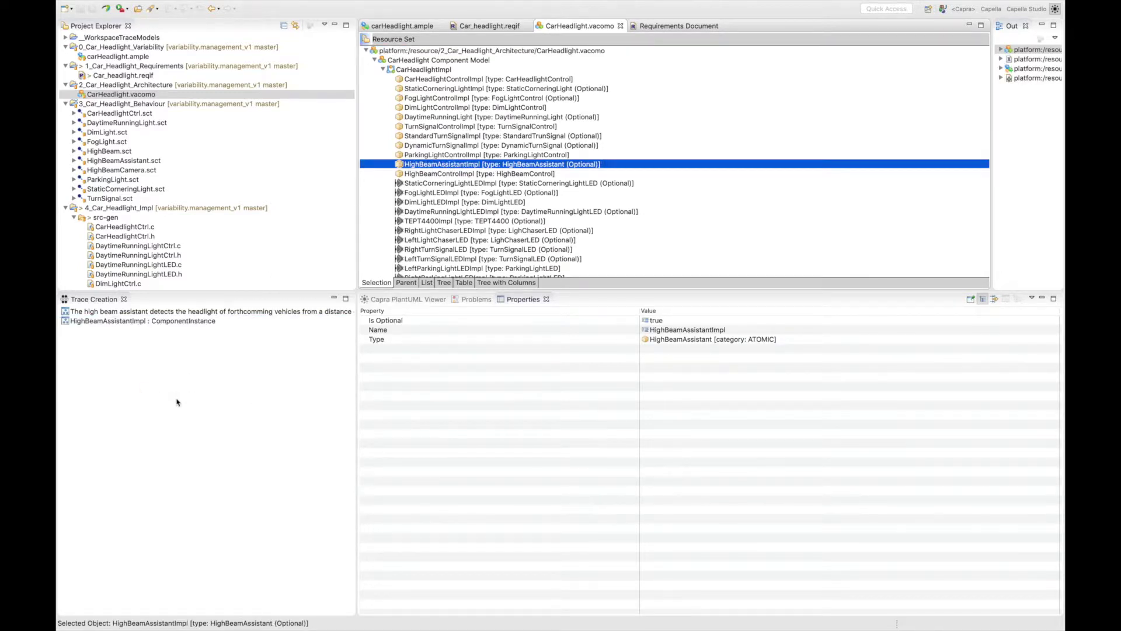
Create a SatisfiedBy trace between the headlight detection requirement and HighBeamAssistantImpl
right_click(198, 366)
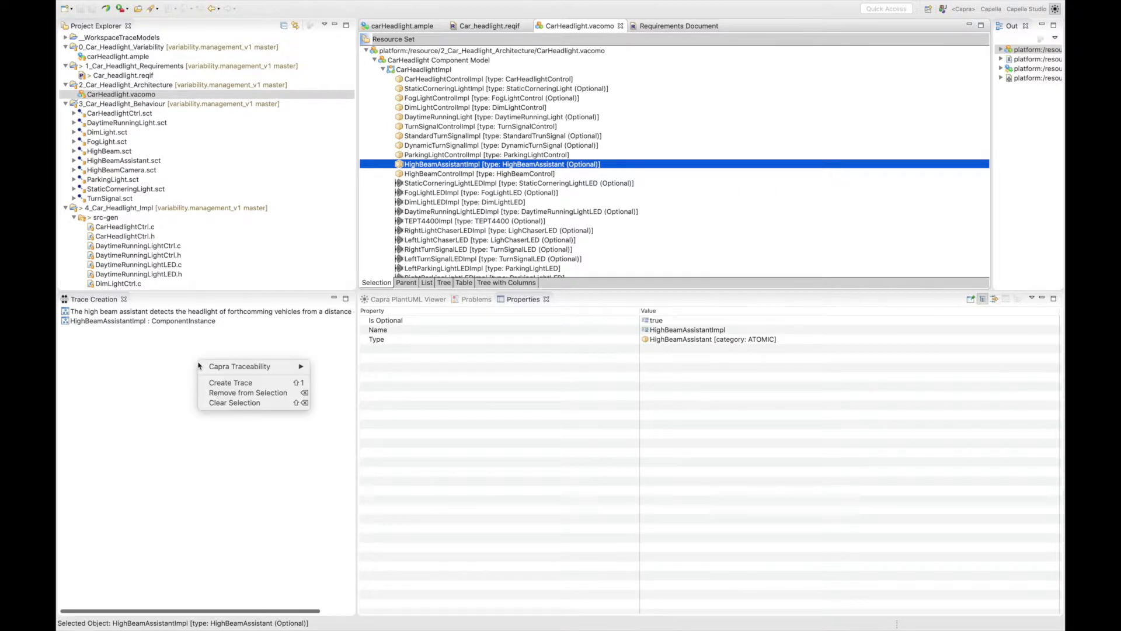
left_click(223, 384)
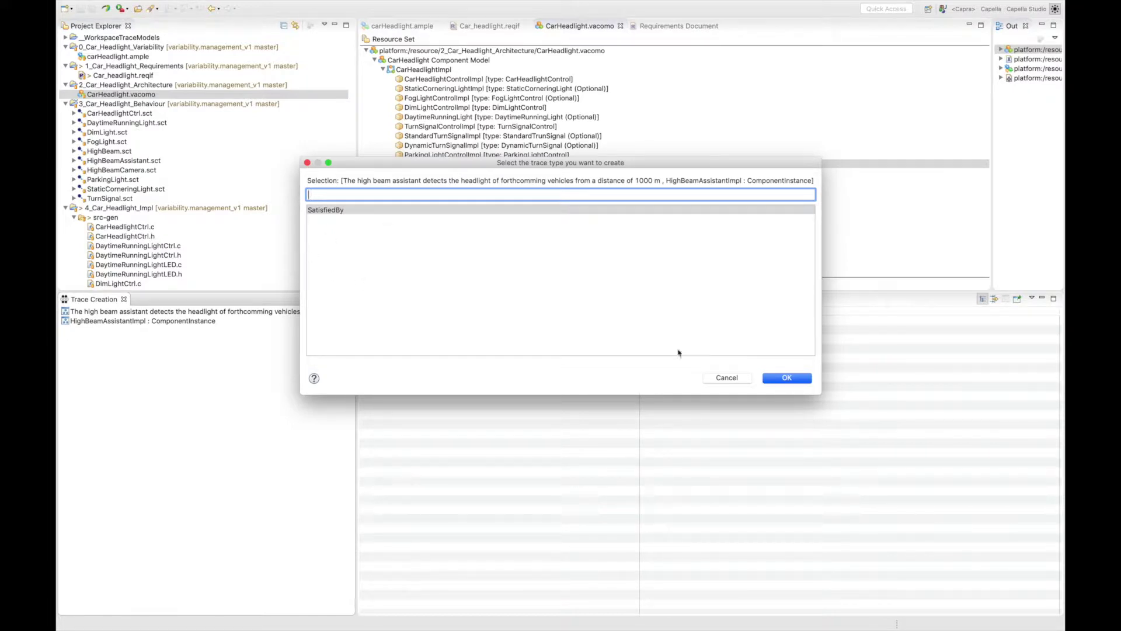
left_click(806, 380)
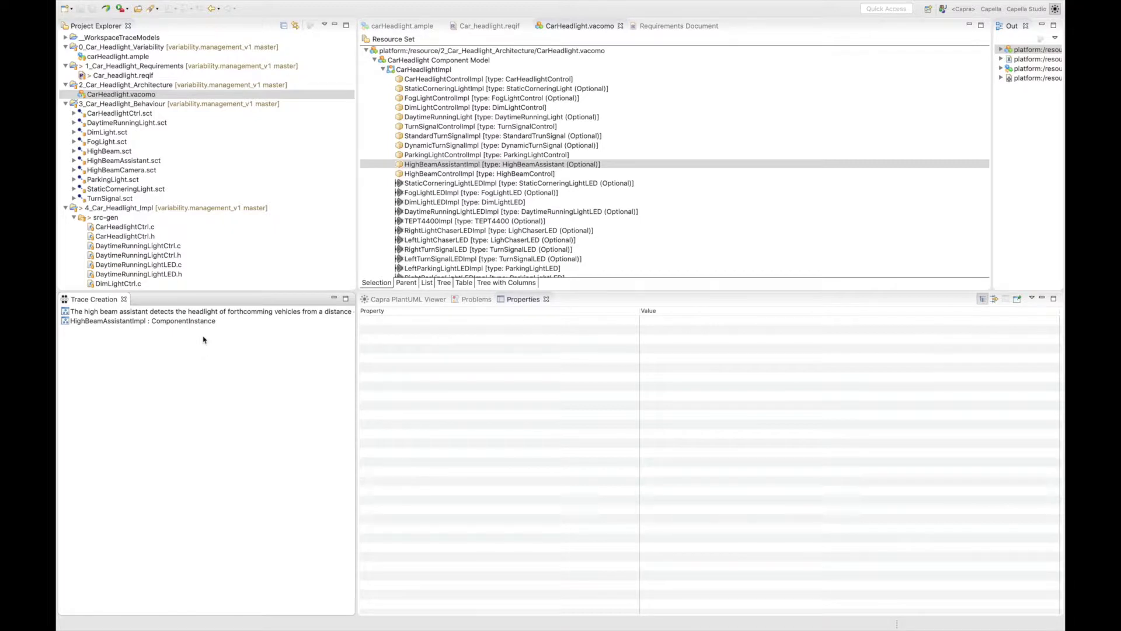
Replace the headlight detection requirement in the trace selection with the HighBeamAssistant.sct statechart file
left_click(177, 314)
right_click(176, 314)
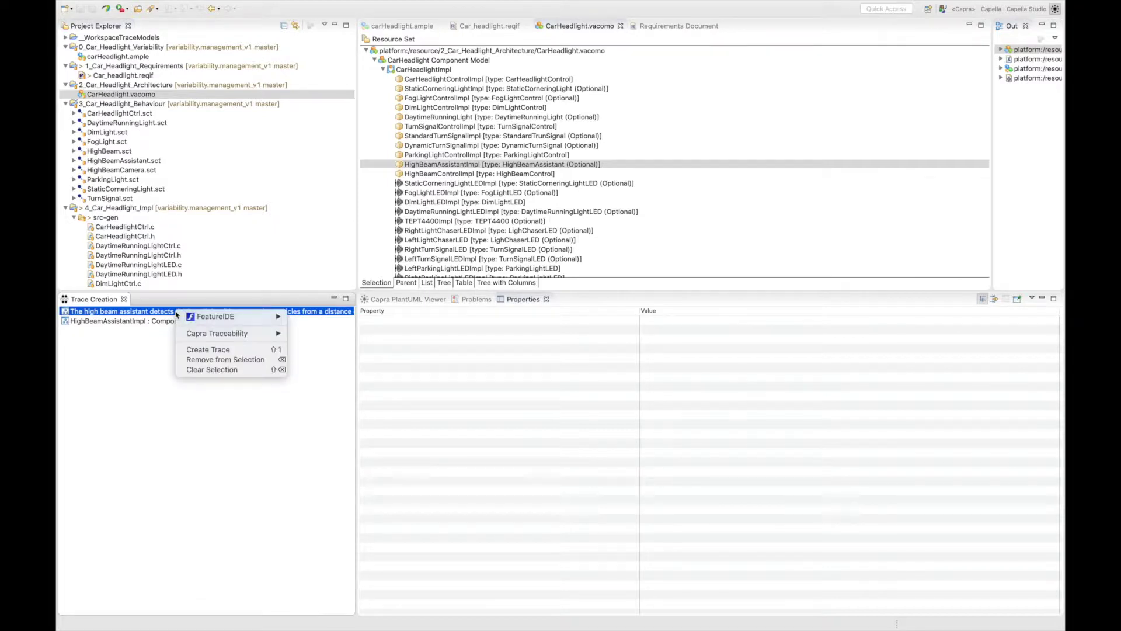
left_click(199, 360)
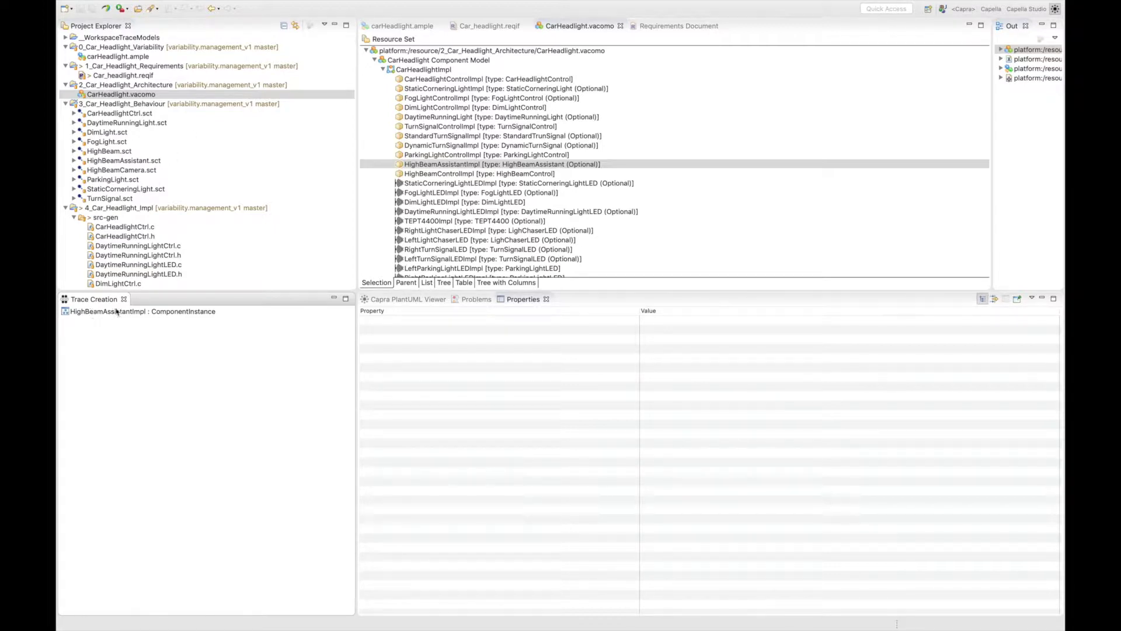
left_click(124, 161)
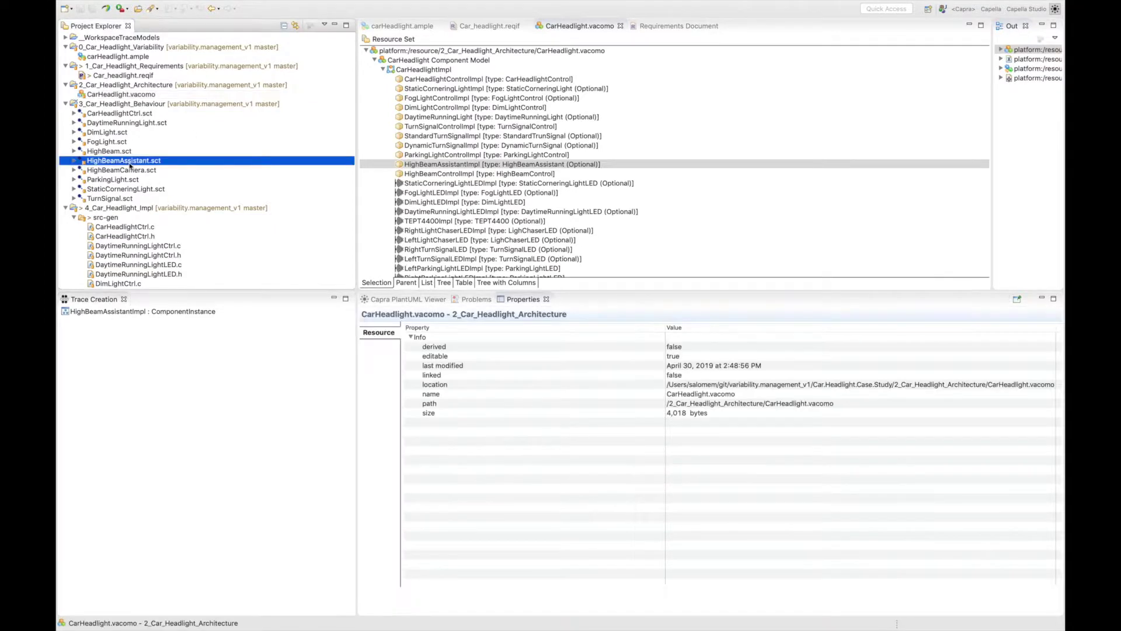
left_click_drag(120, 162, 97, 358)
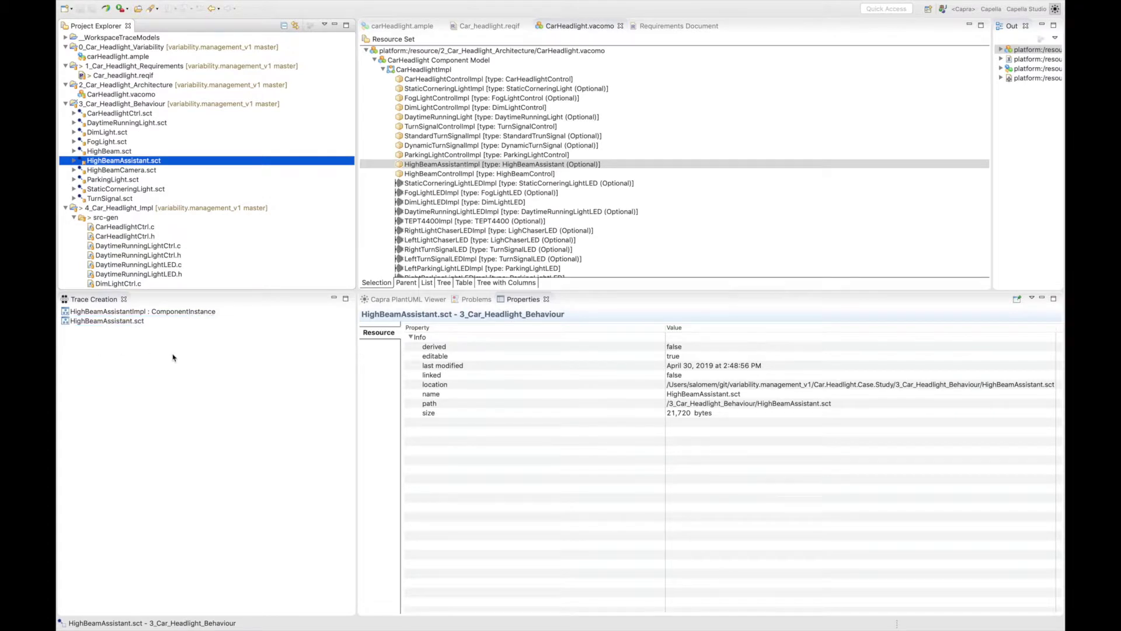
Create a DescribedBy trace between HighBeamAssistantImpl and the HighBeamAssistant.sct statechart
right_click(172, 355)
left_click(197, 374)
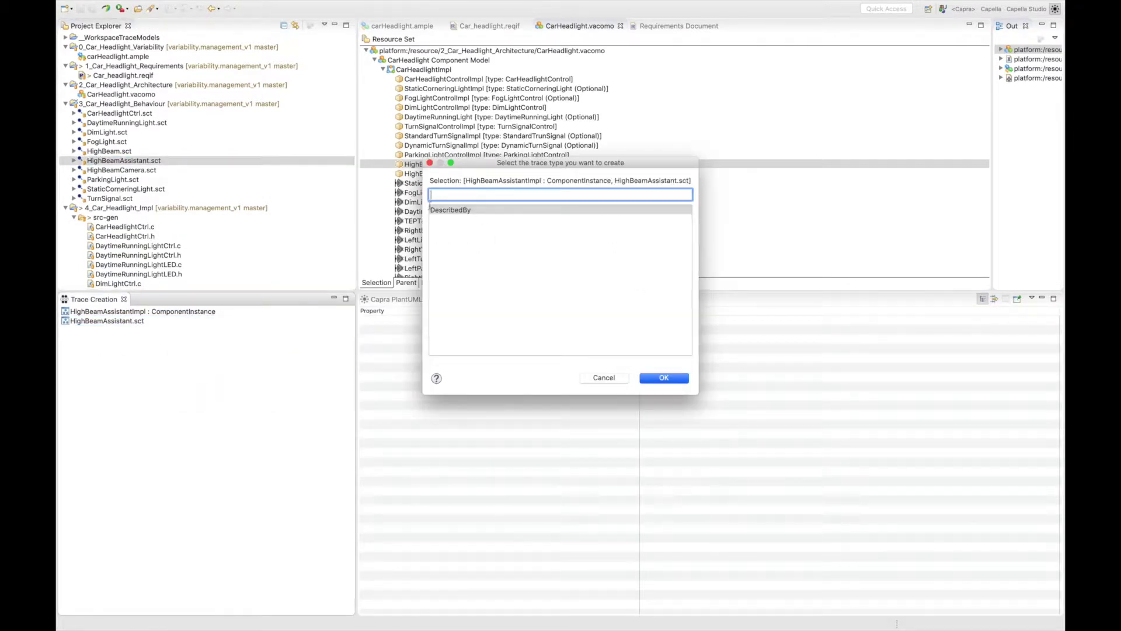
left_click(678, 379)
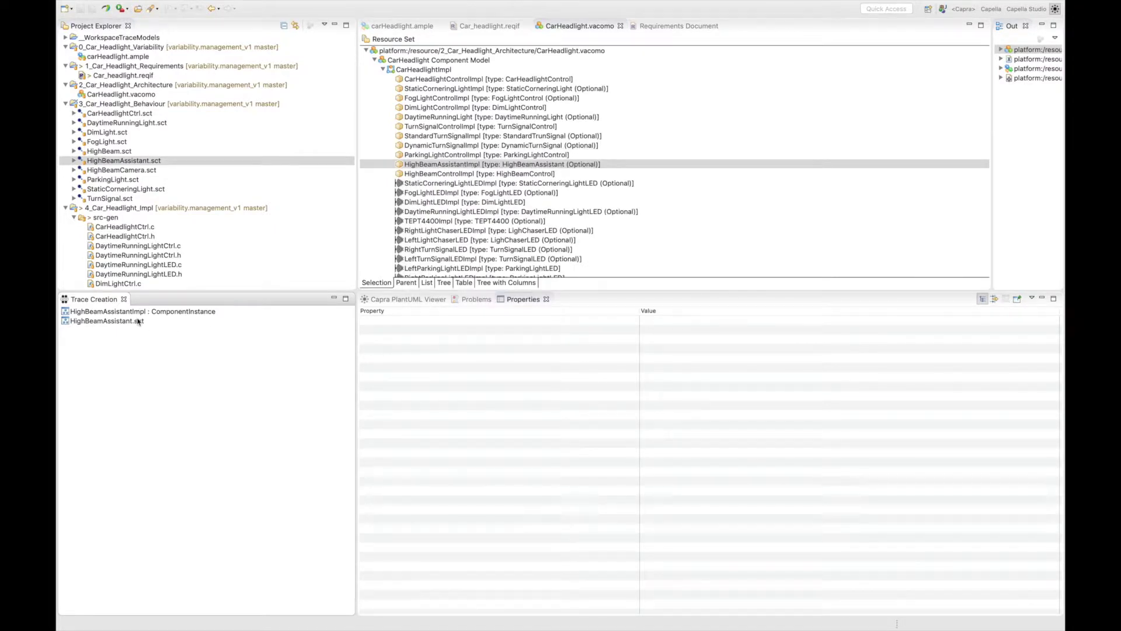
Replace HighBeamAssistantImpl in the trace selection with the HighBeamAssistant.c file from the src-gen folder of 4_Car_Headlight_Impl
left_click(158, 314)
right_click(158, 315)
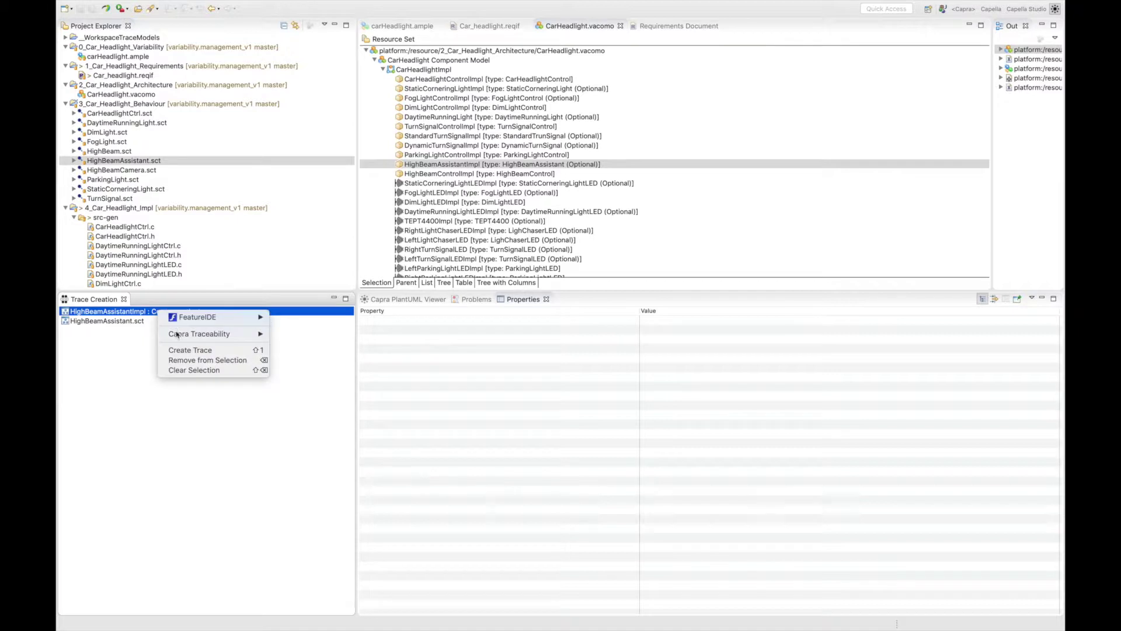
left_click(180, 365)
scroll(198, 263, "down", 5)
scroll(198, 262, "down", 5)
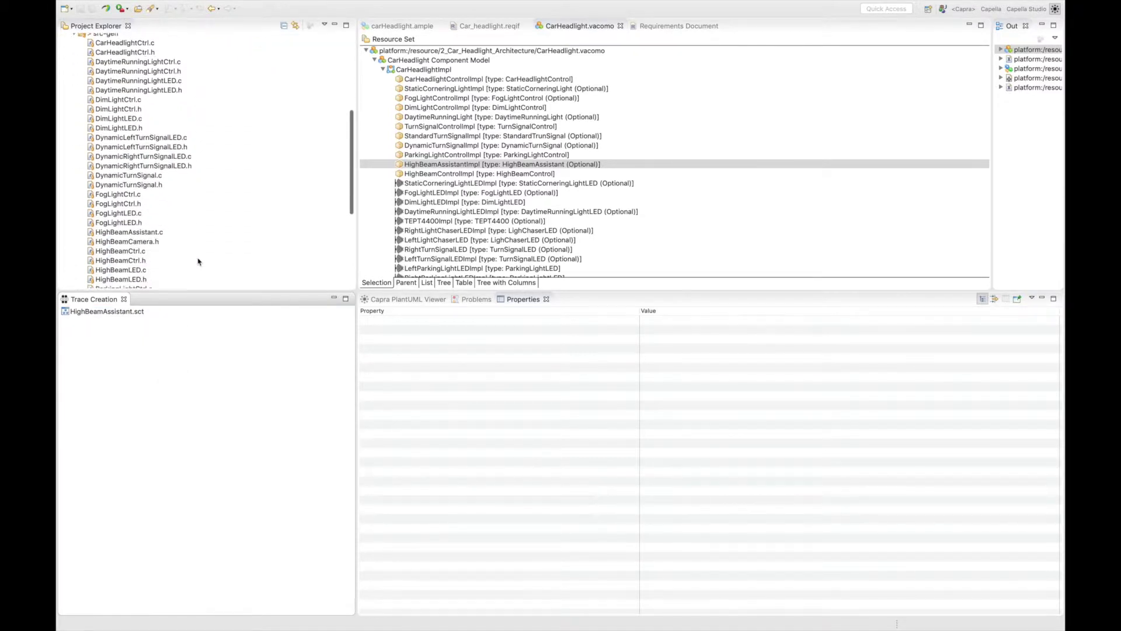
scroll(198, 262, "down", 2)
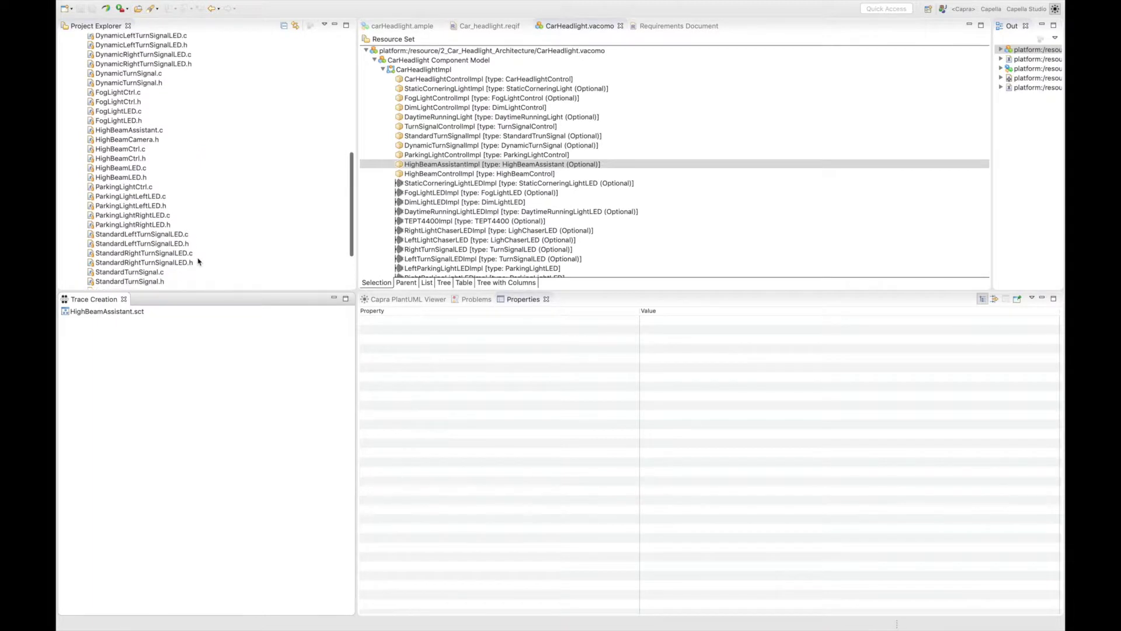
scroll(198, 261, "up", 2)
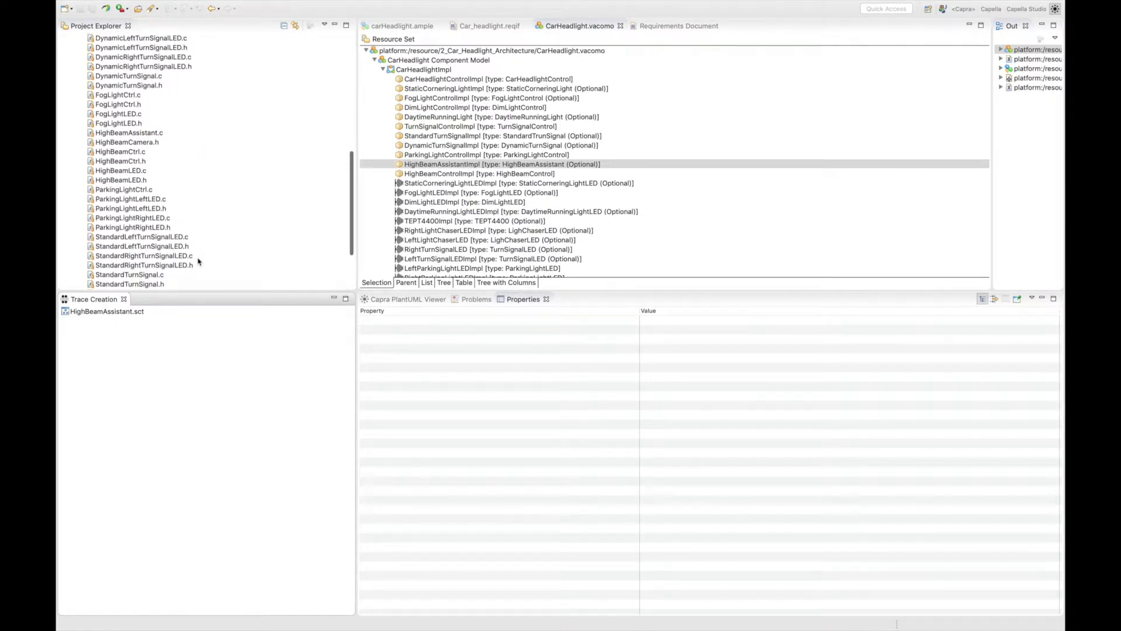
left_click(147, 142)
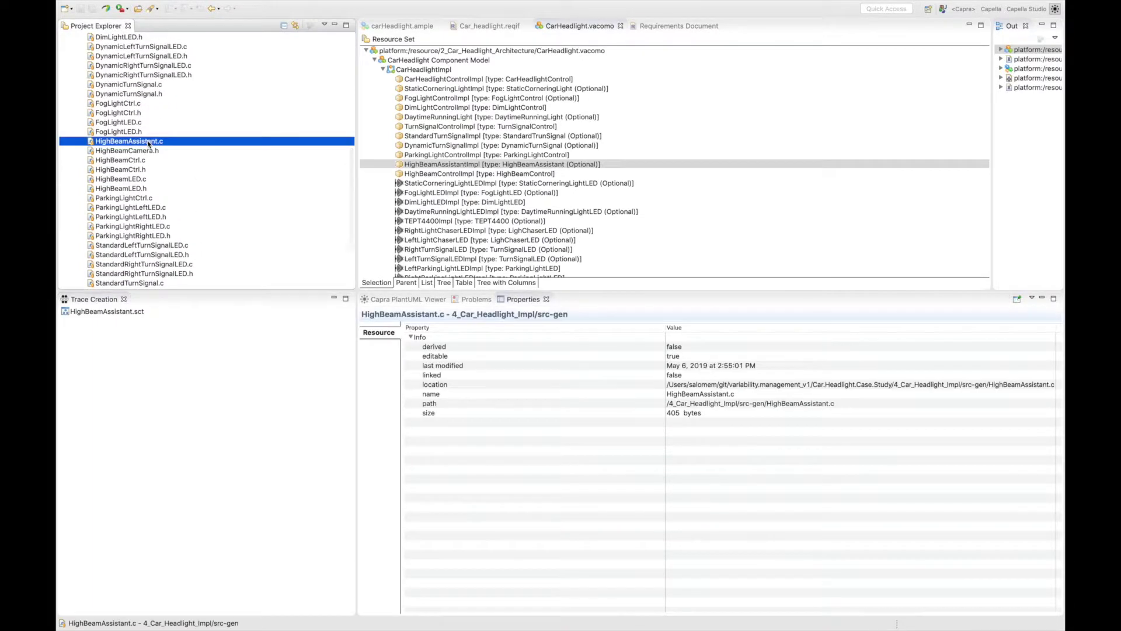
left_click_drag(130, 143, 90, 408)
Create an ImplementedBy trace between HighBeamAssistant.sct and HighBeamAssistant.c
right_click(149, 378)
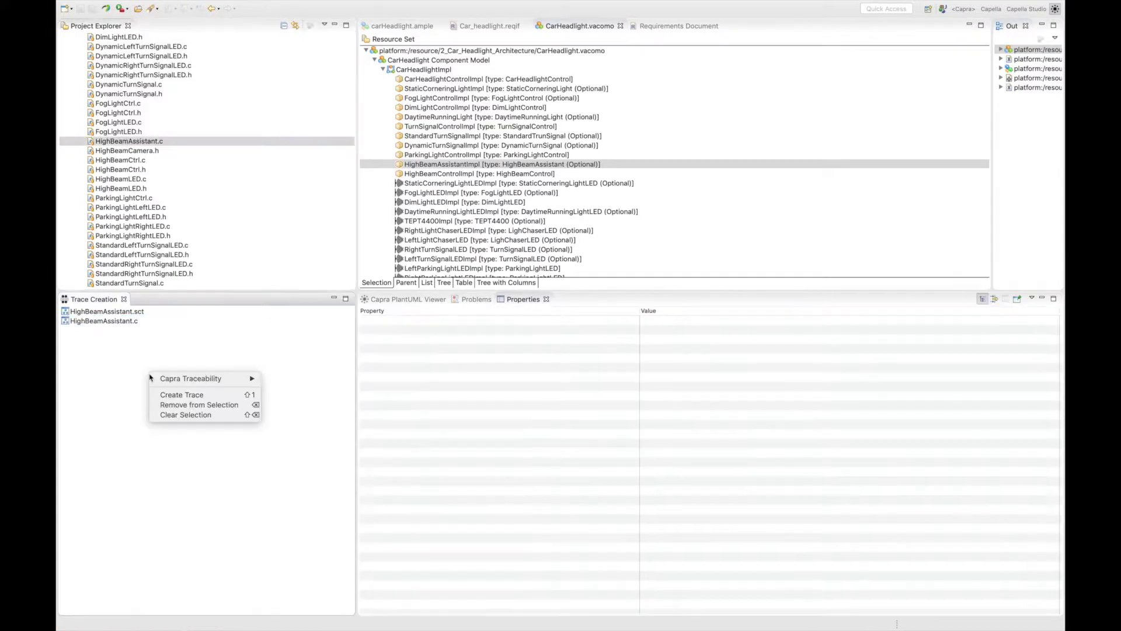
left_click(167, 393)
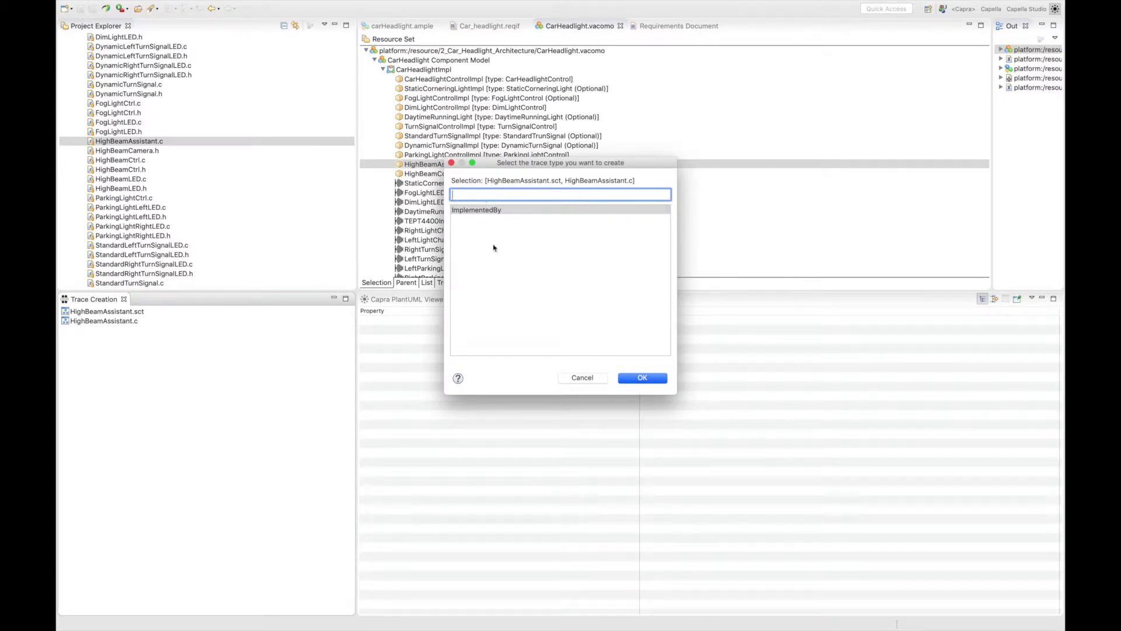
left_click(643, 378)
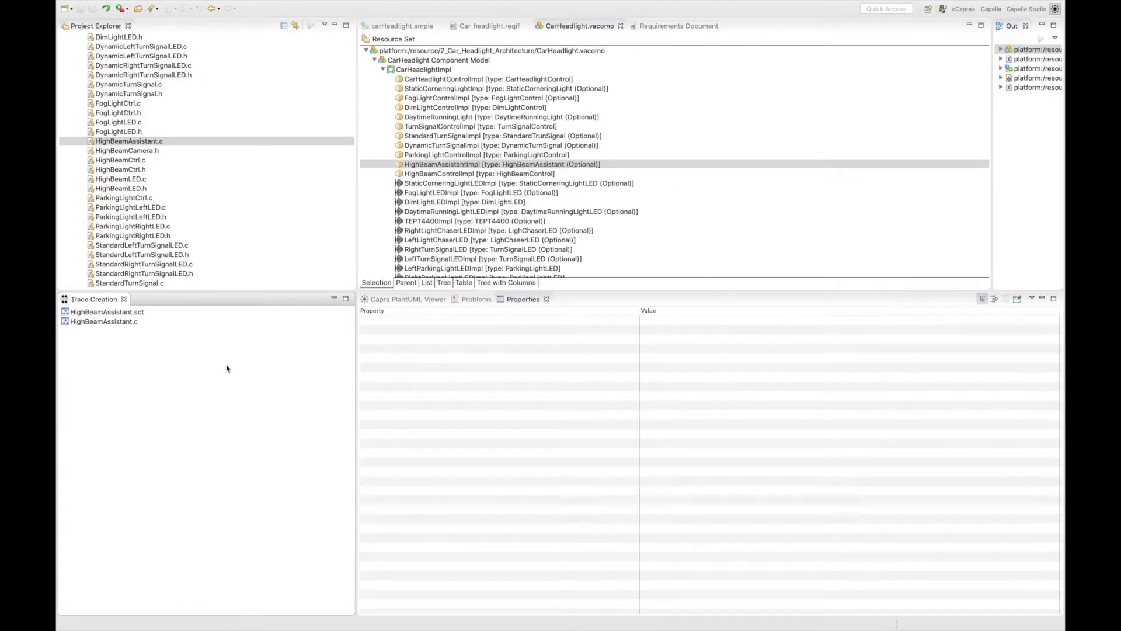
Collapse the 4_Car_Headlight_Impl project in the project tree
scroll(233, 158, "up", 15)
scroll(175, 175, "down", 3)
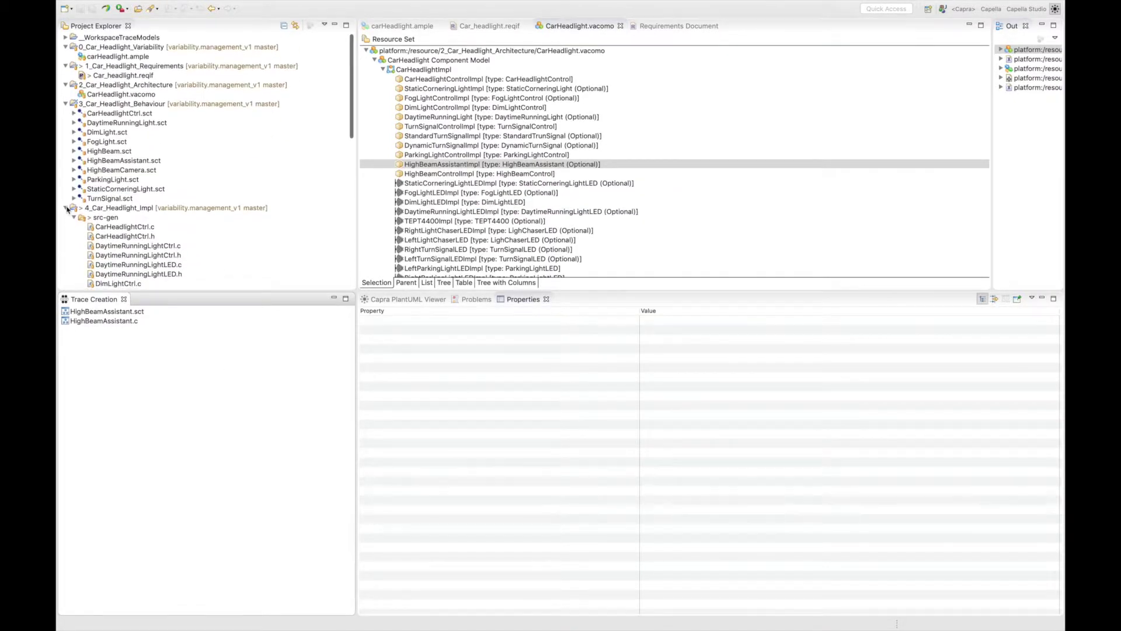
left_click(67, 209)
left_click(66, 208)
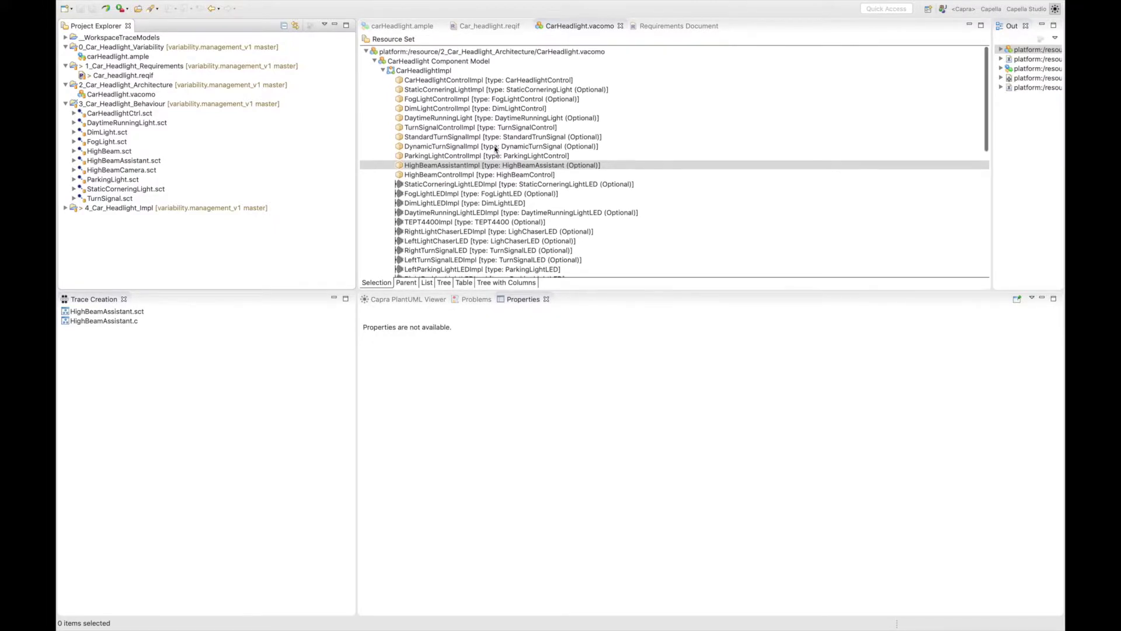
Display the trace diagram of the High Beam Assistant feature in carHeadlight.ample with transitive links shown
left_click(393, 26)
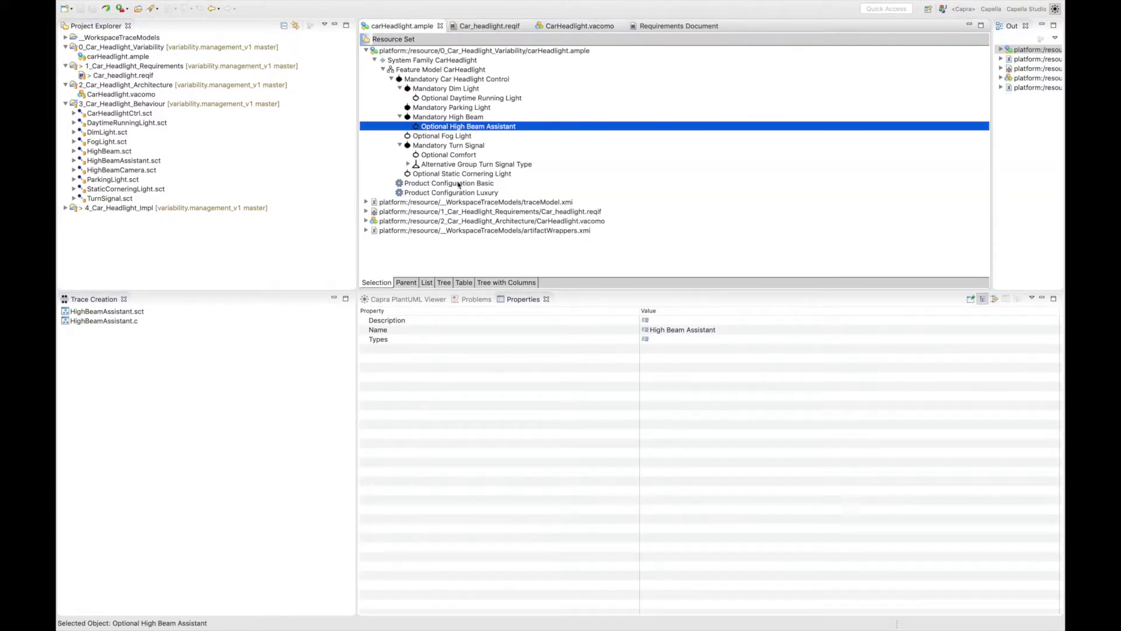
left_click(403, 299)
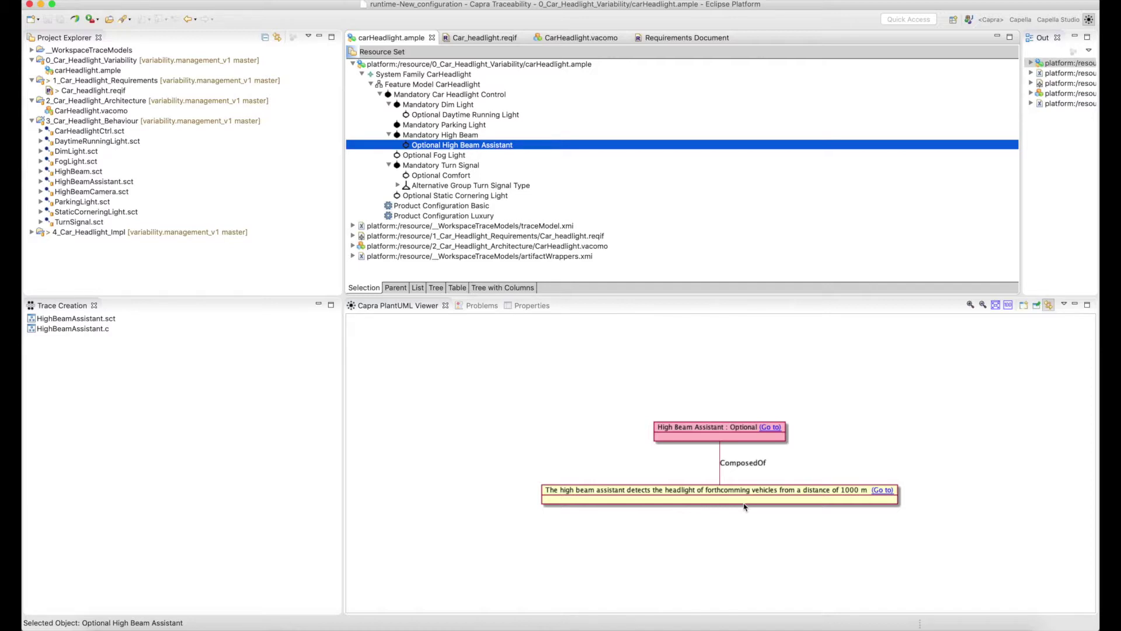
left_click(1065, 305)
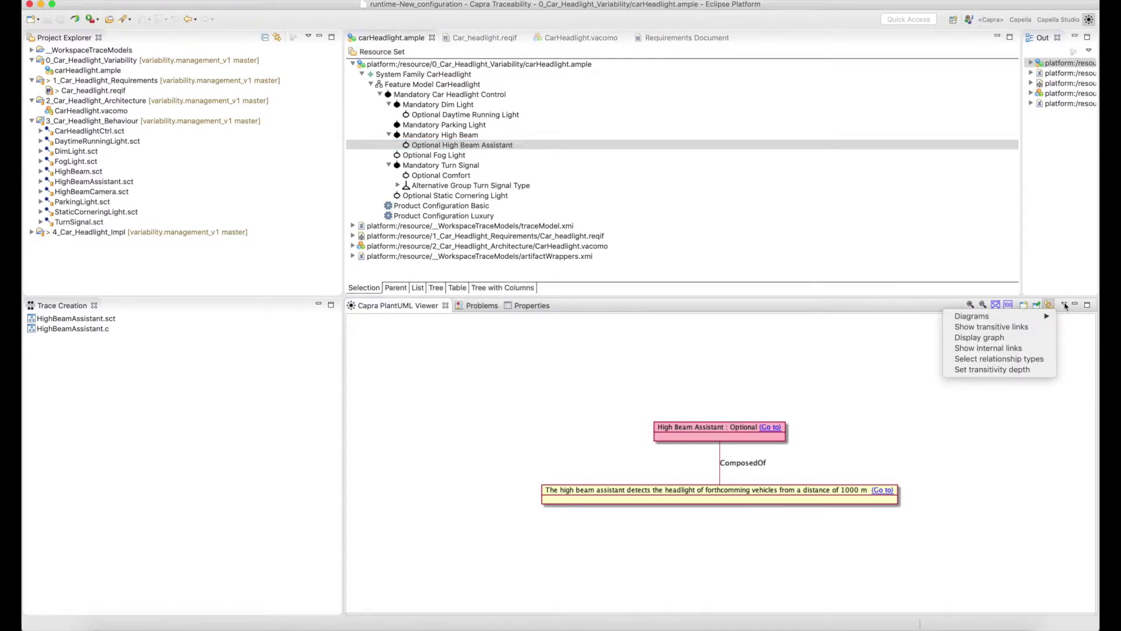
left_click(1010, 331)
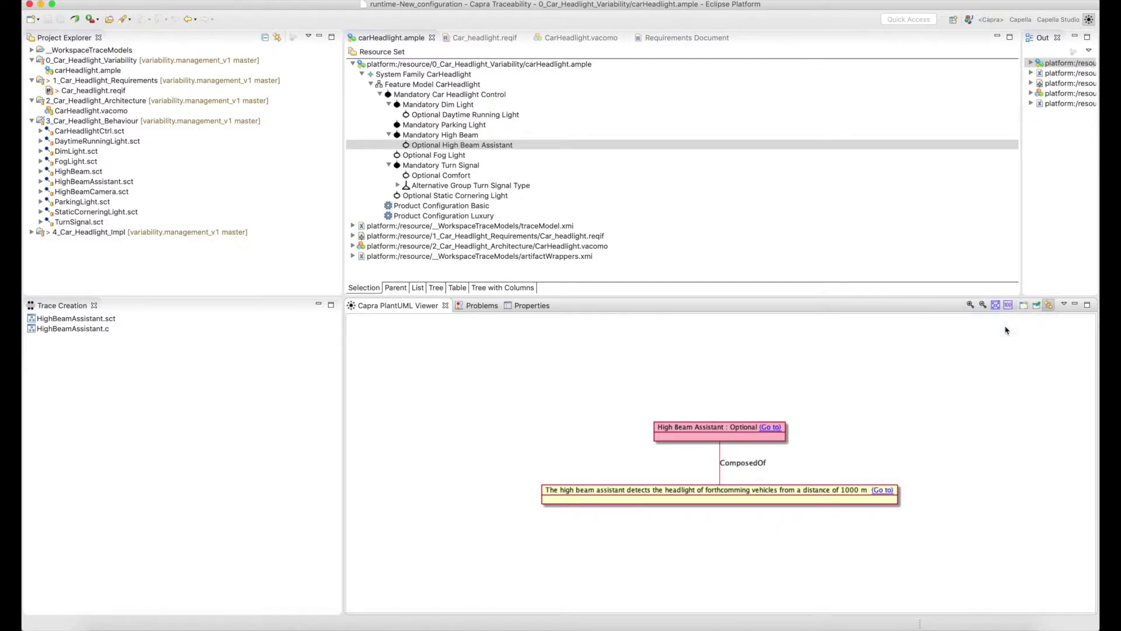
left_click(443, 146)
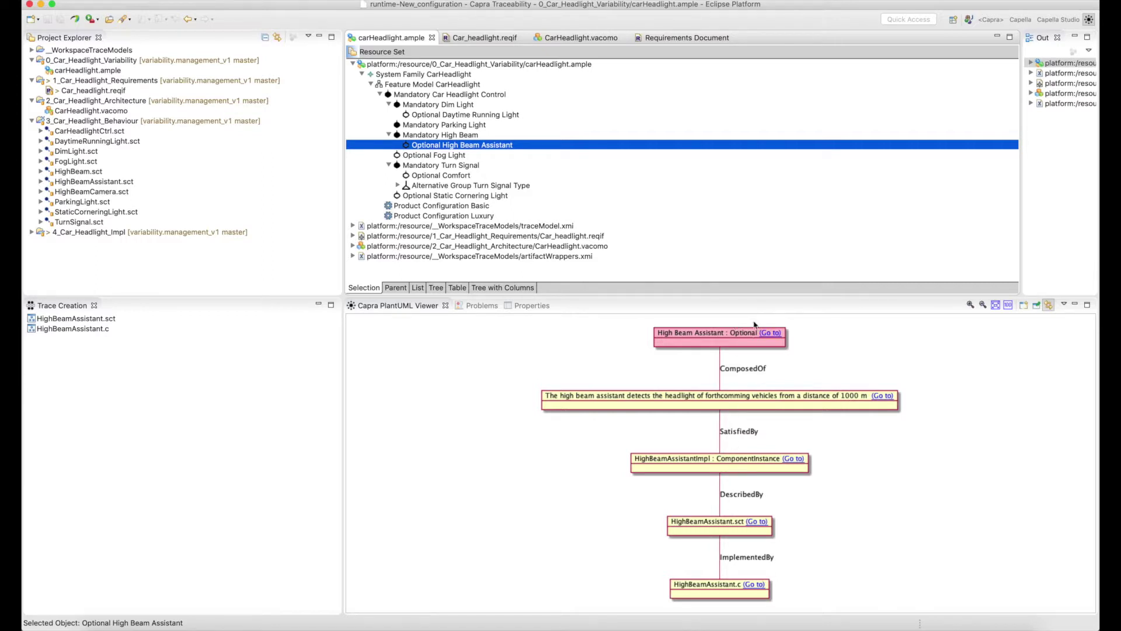
Limit the transitivity depth to 2 and redisplay the High Beam Assistant feature's trace diagram
left_click(1064, 304)
left_click(1024, 369)
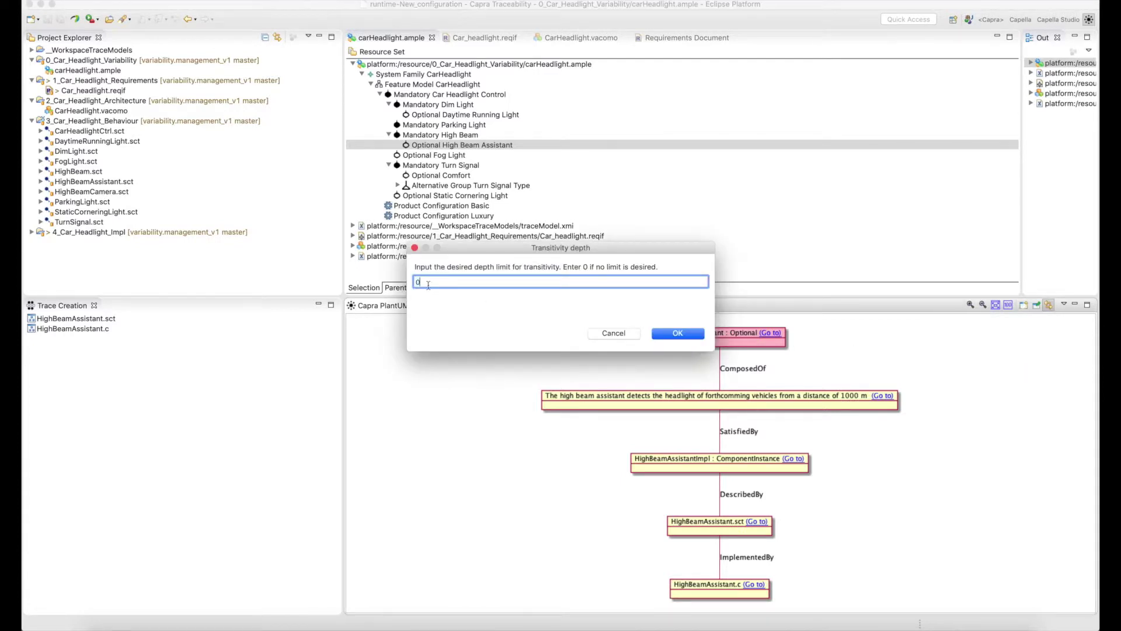
type("2")
left_click(666, 332)
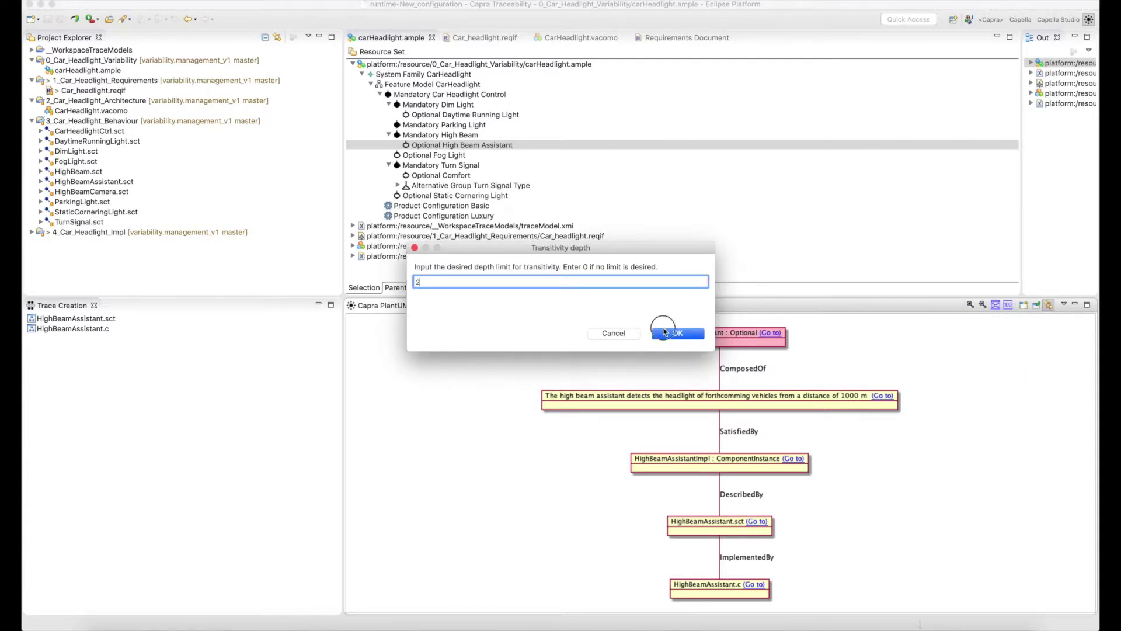
left_click(499, 147)
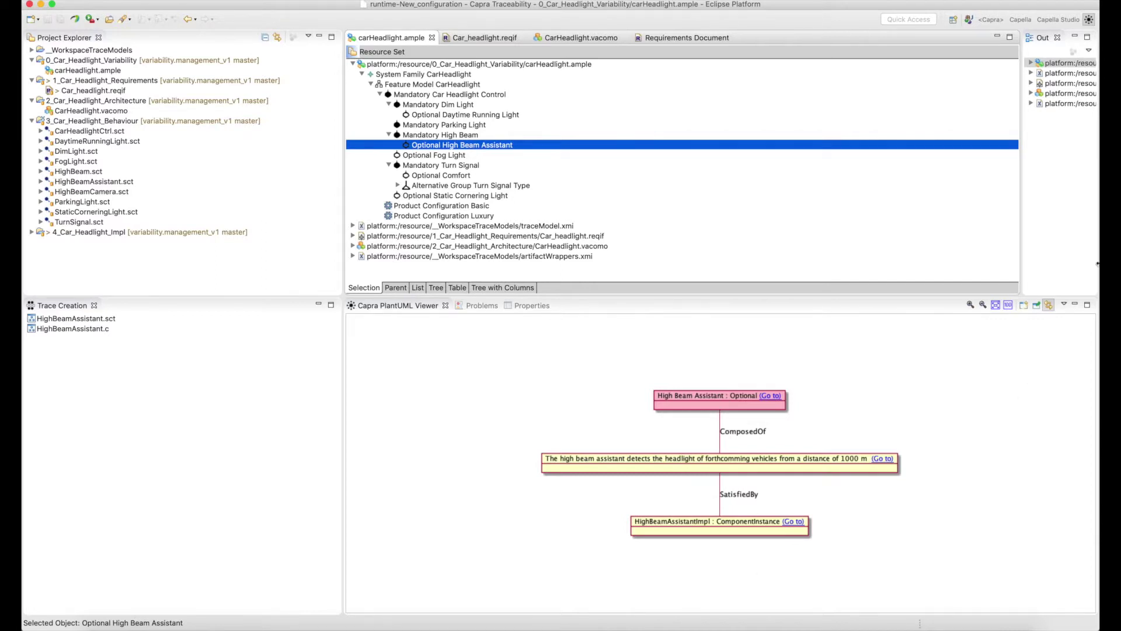
Set the transitivity depth to 0 for no limit and redisplay the High Beam Assistant feature's trace diagram
left_click(1064, 305)
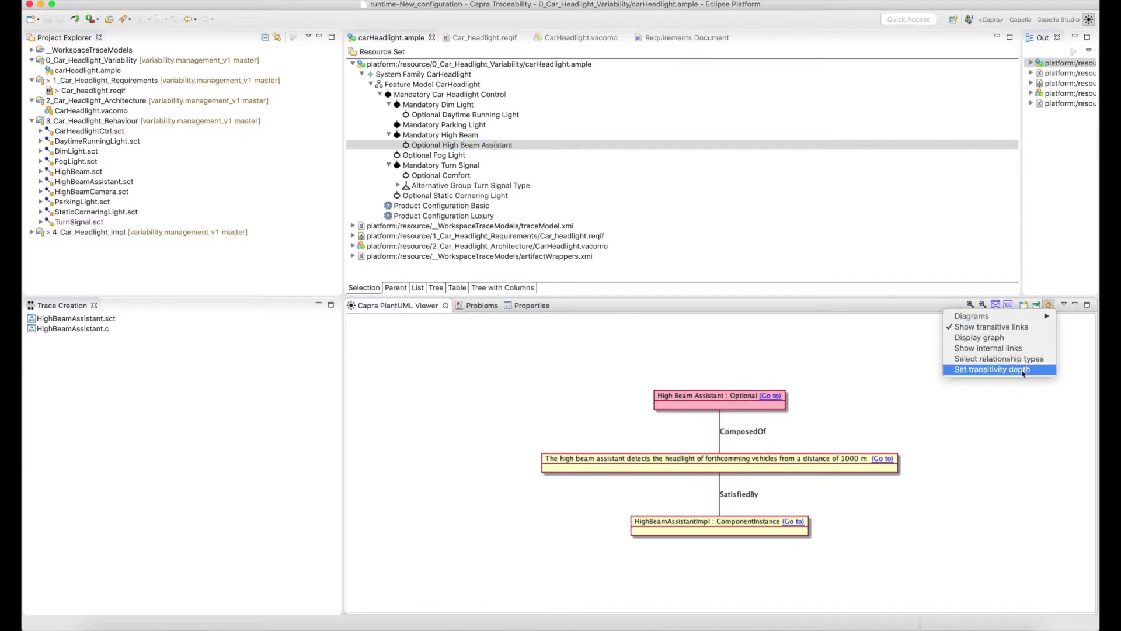
left_click(999, 366)
key("BackSpace")
type("0")
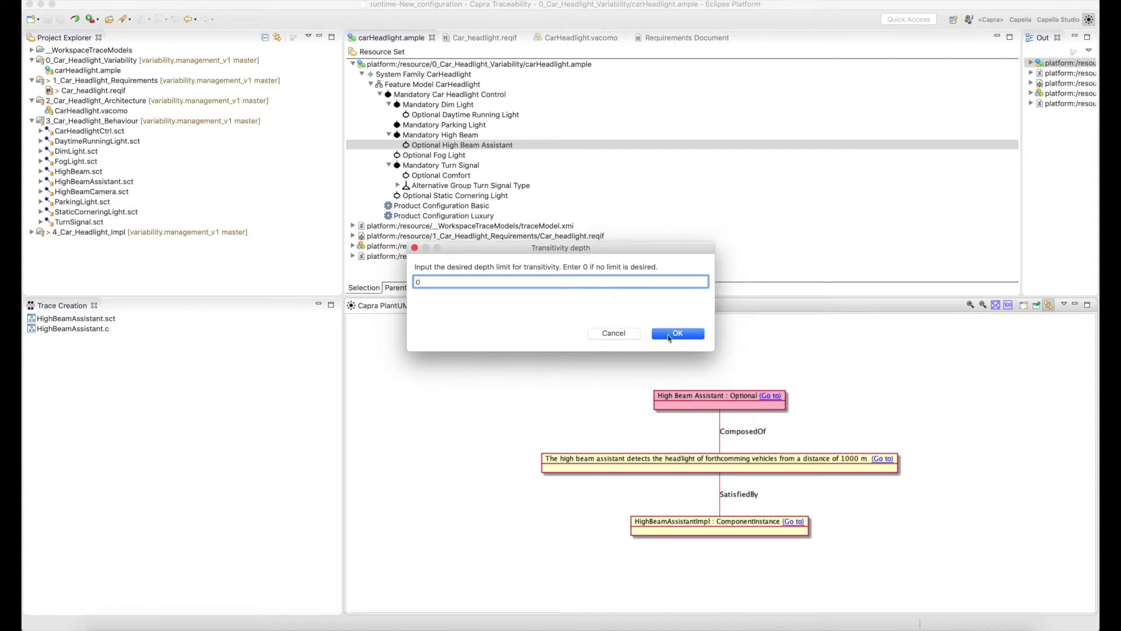
left_click(675, 335)
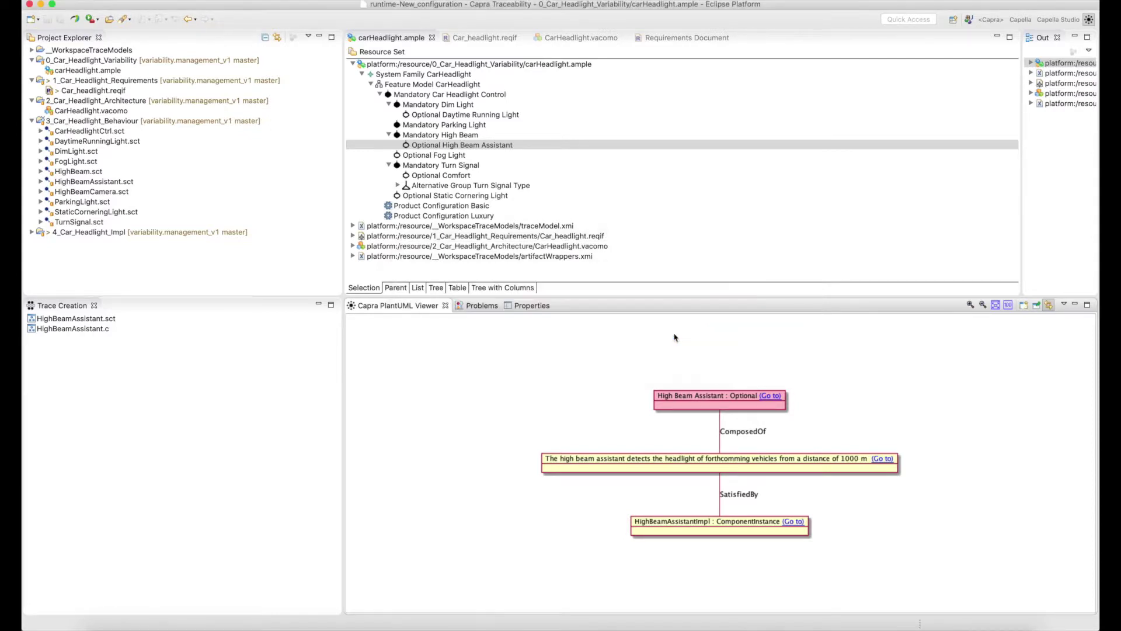
left_click(496, 149)
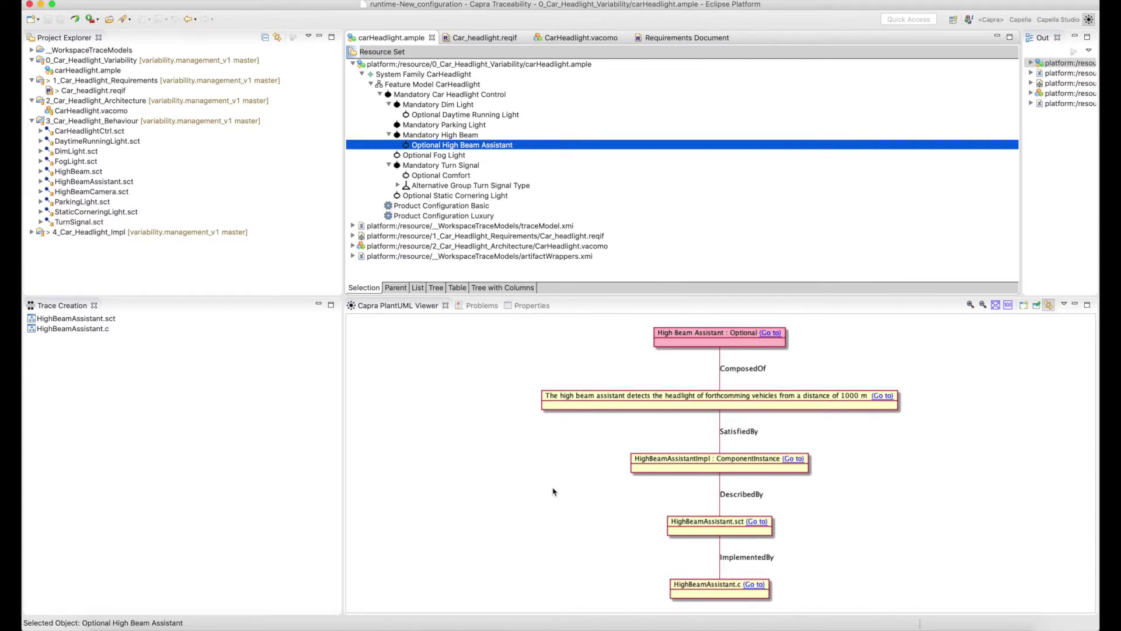
Restrict the High Beam Assistant trace diagram to the ComposedOf and SatisfiedBy relationship types
left_click(1065, 304)
left_click(1001, 358)
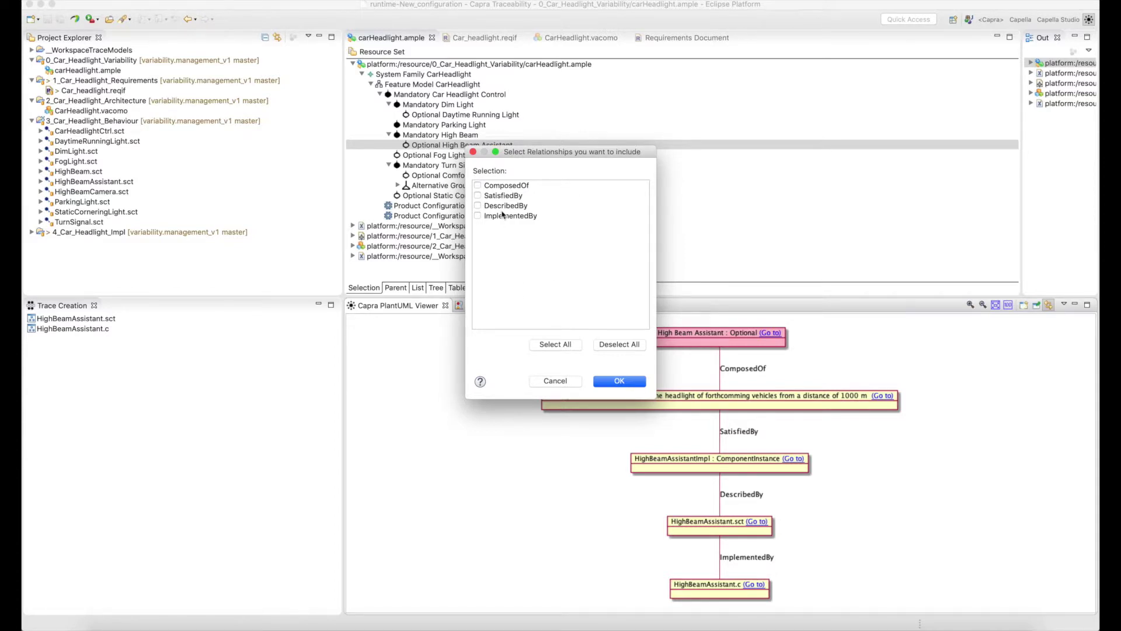
left_click(478, 195)
left_click(620, 381)
left_click(498, 145)
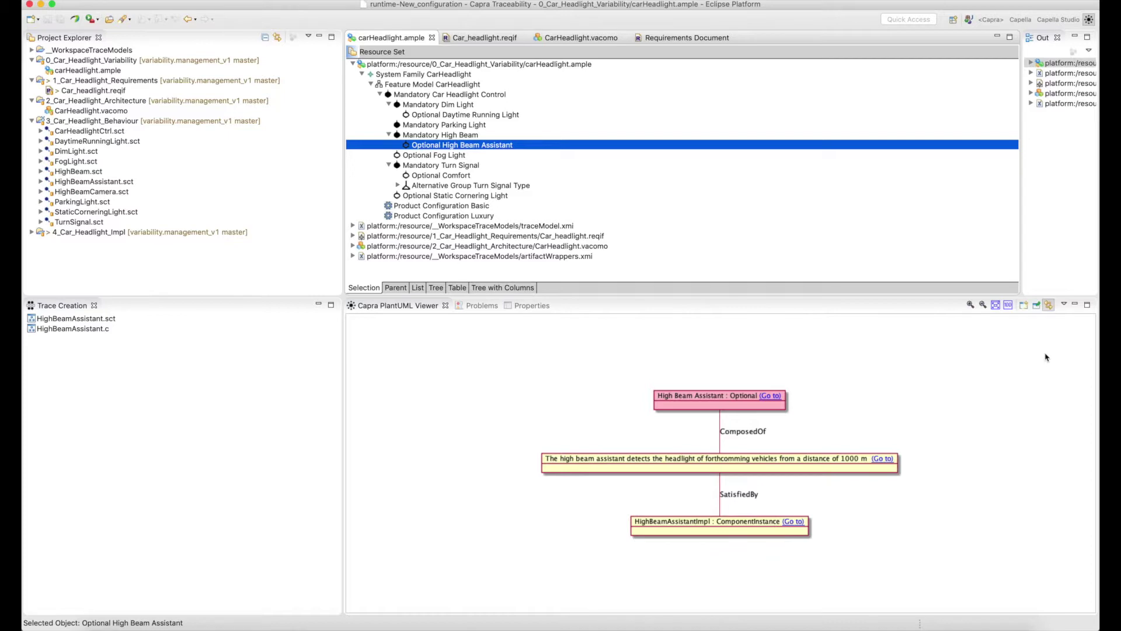
Deselect all relationship types in the filter and redisplay the High Beam Assistant feature's trace diagram
left_click(1065, 306)
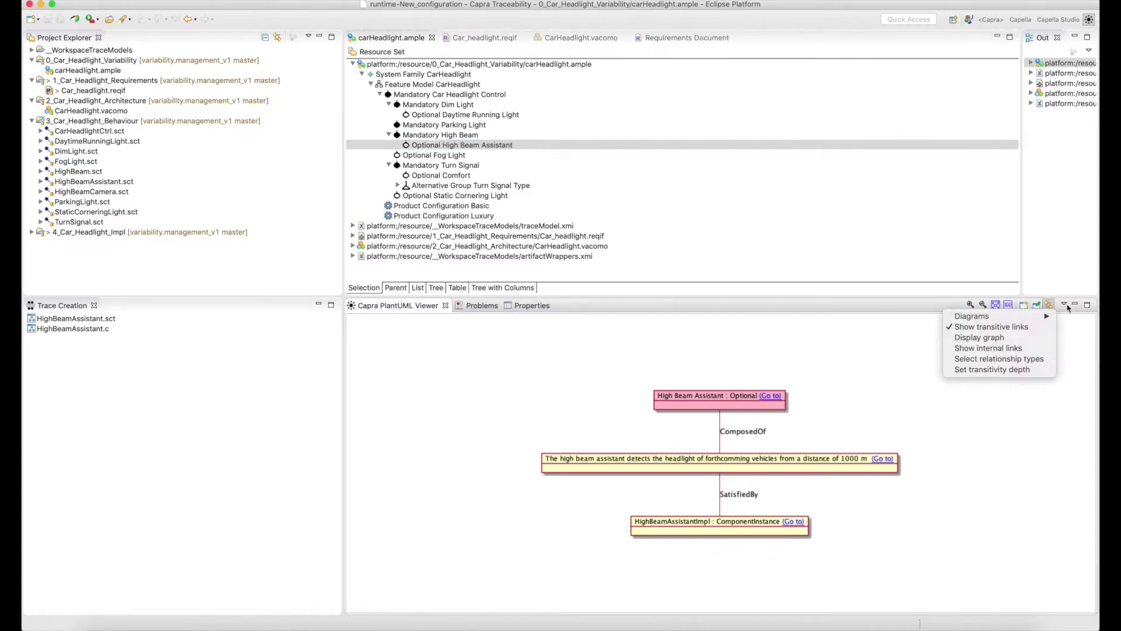
left_click(1032, 360)
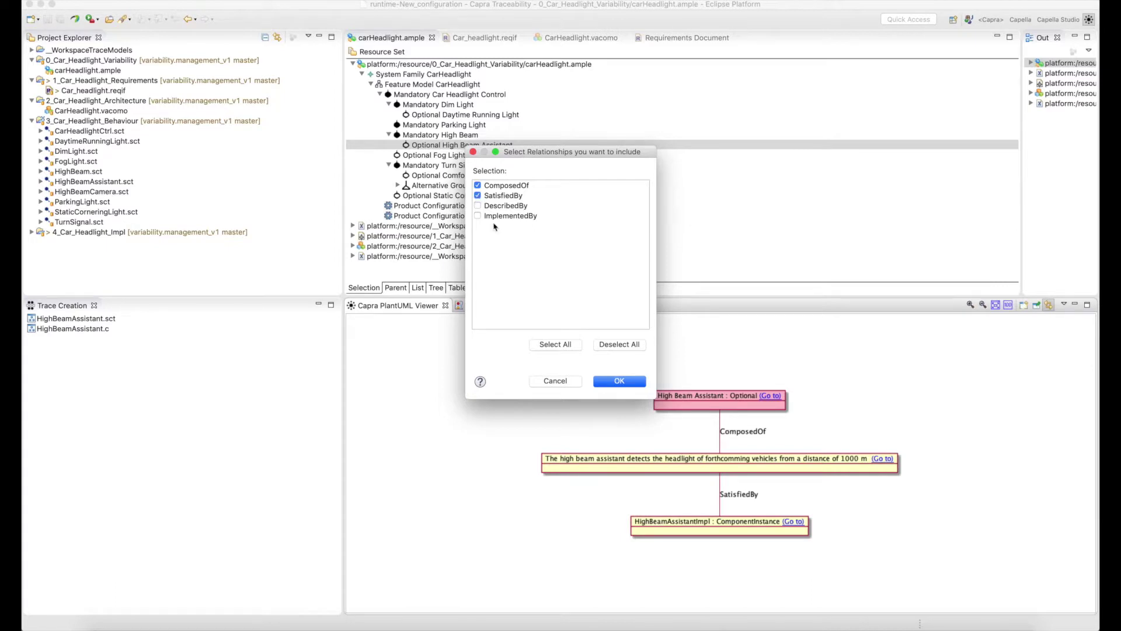
left_click(612, 344)
left_click(612, 380)
left_click(466, 146)
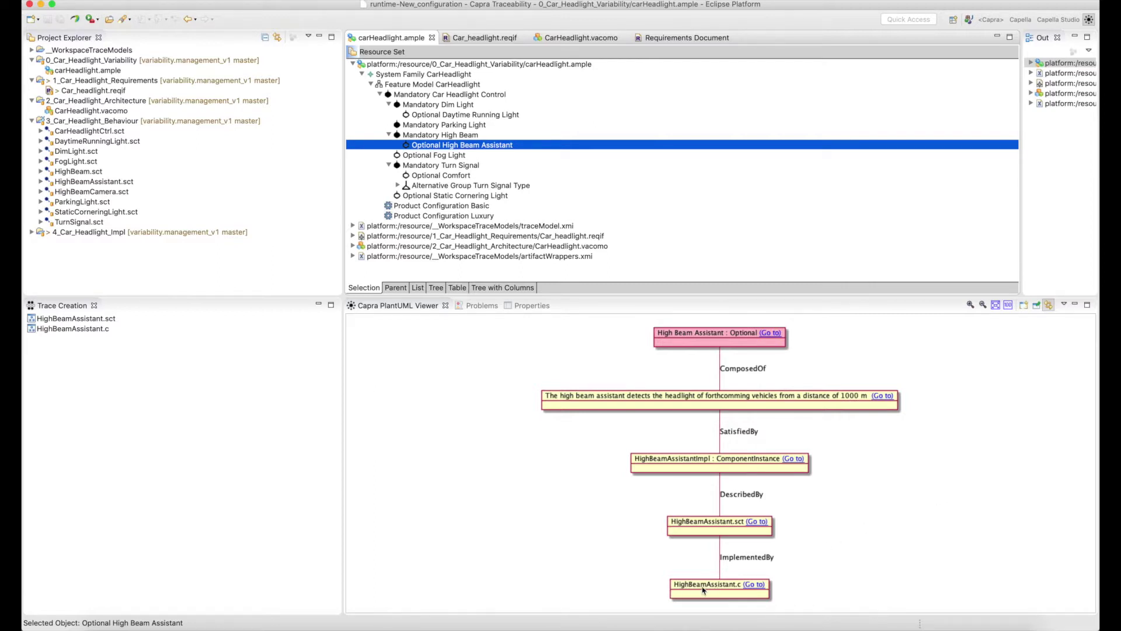
Follow the diagram's Go to links for HighBeamAssistant.c and the High Beam Assistant feature
left_click(755, 585)
left_click(772, 333)
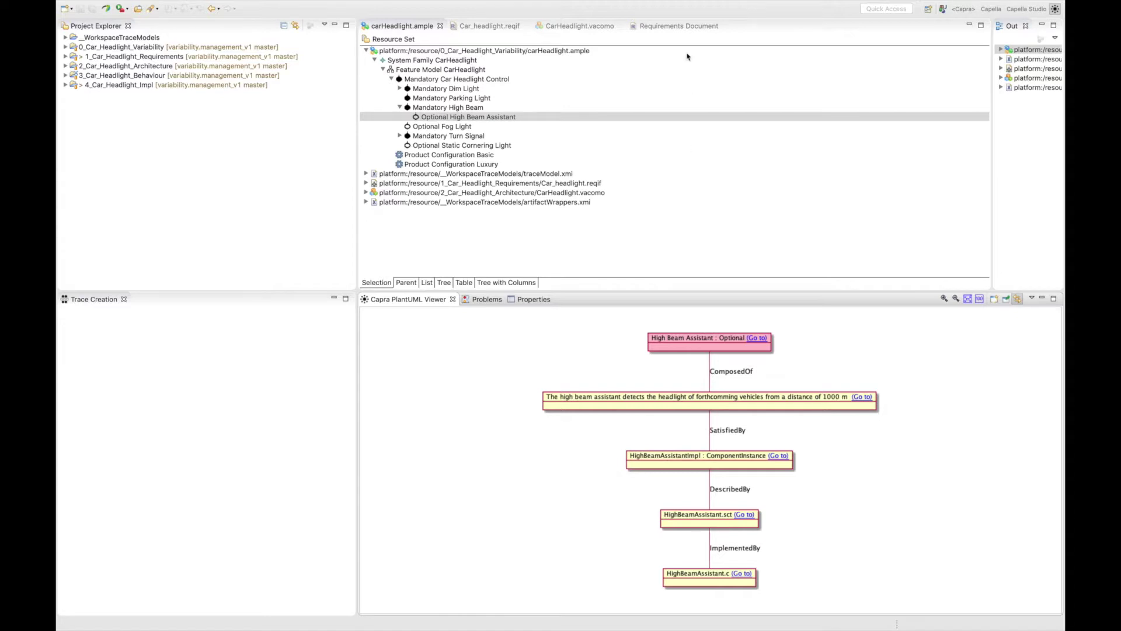
Show internal links in the trace diagram of requirement 1.4.3.1 in the Requirements Document, and open HighBeamAssistant.c from that diagram
left_click(678, 26)
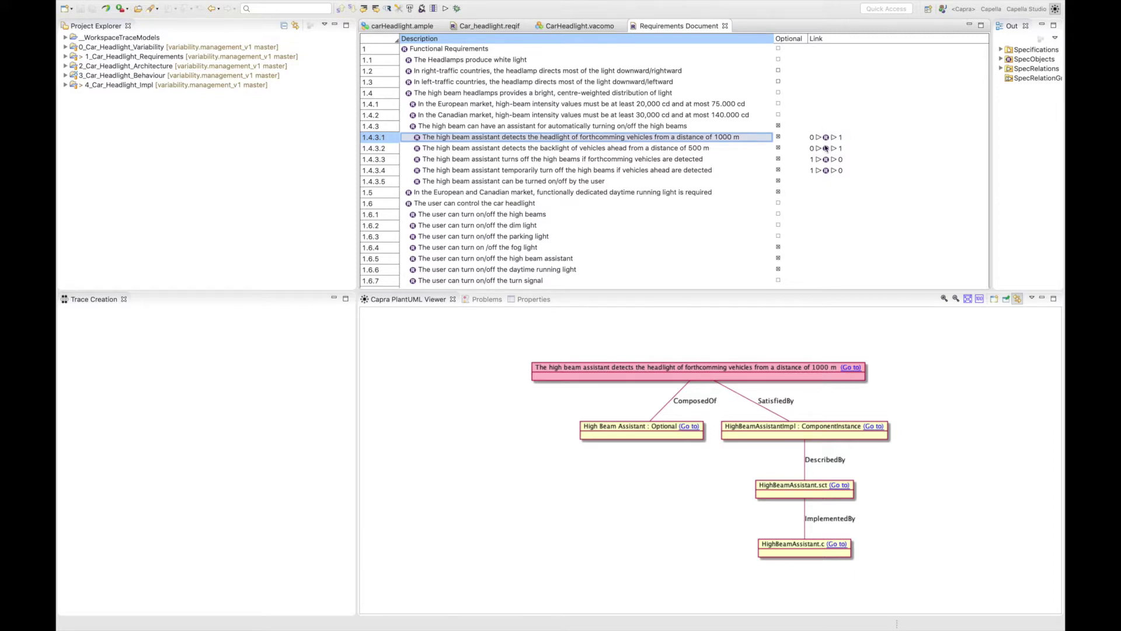
left_click(1033, 298)
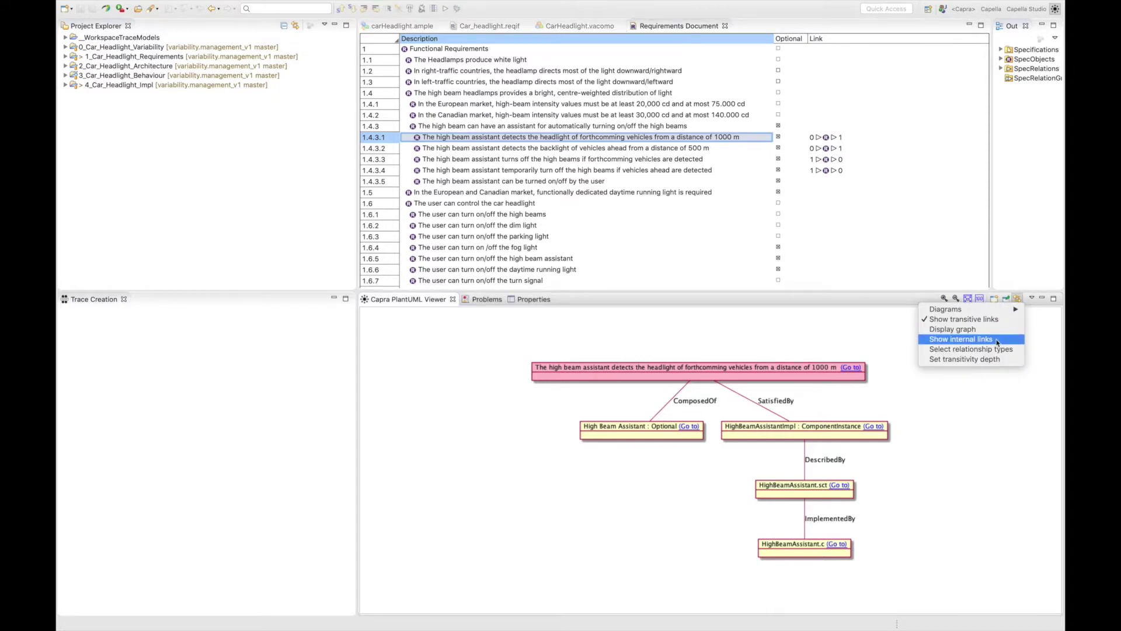
left_click(941, 341)
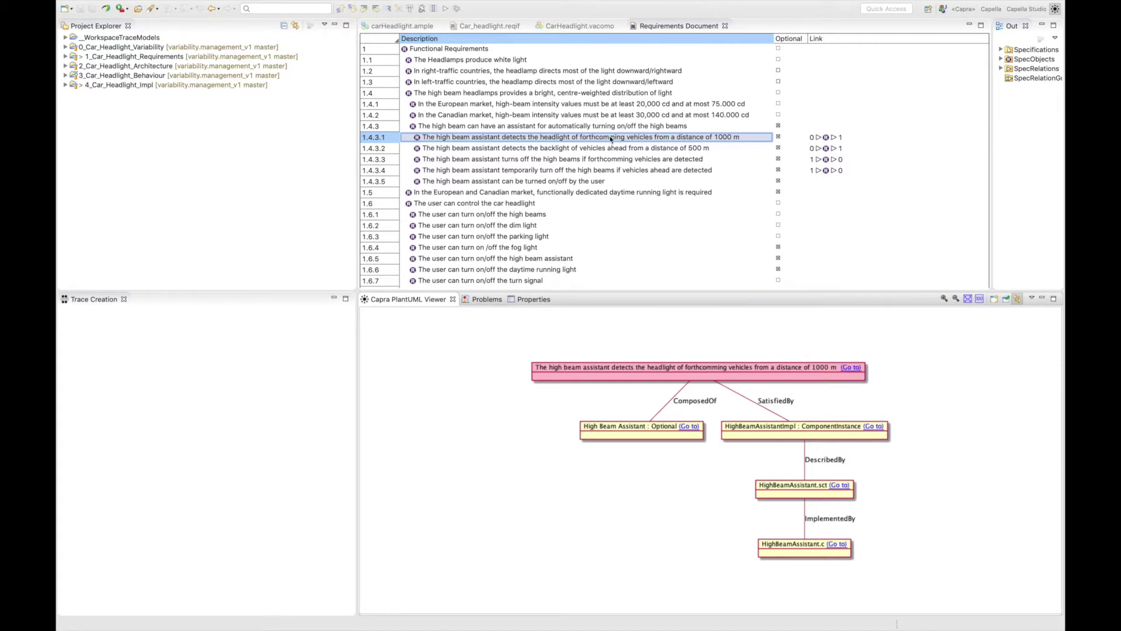
left_click(608, 137)
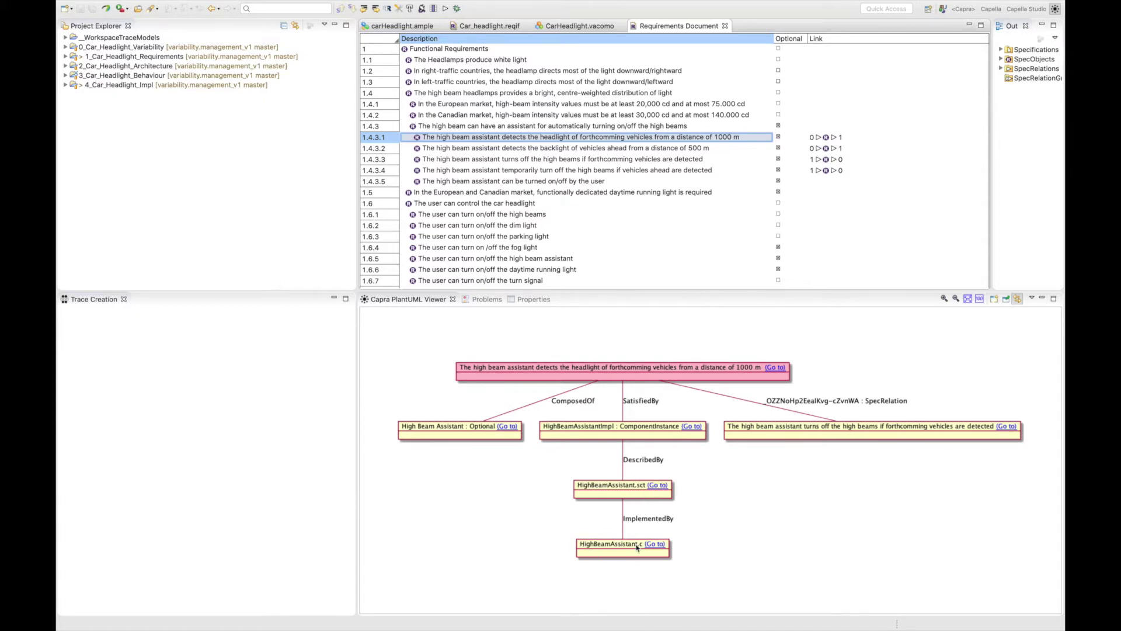
left_click(656, 545)
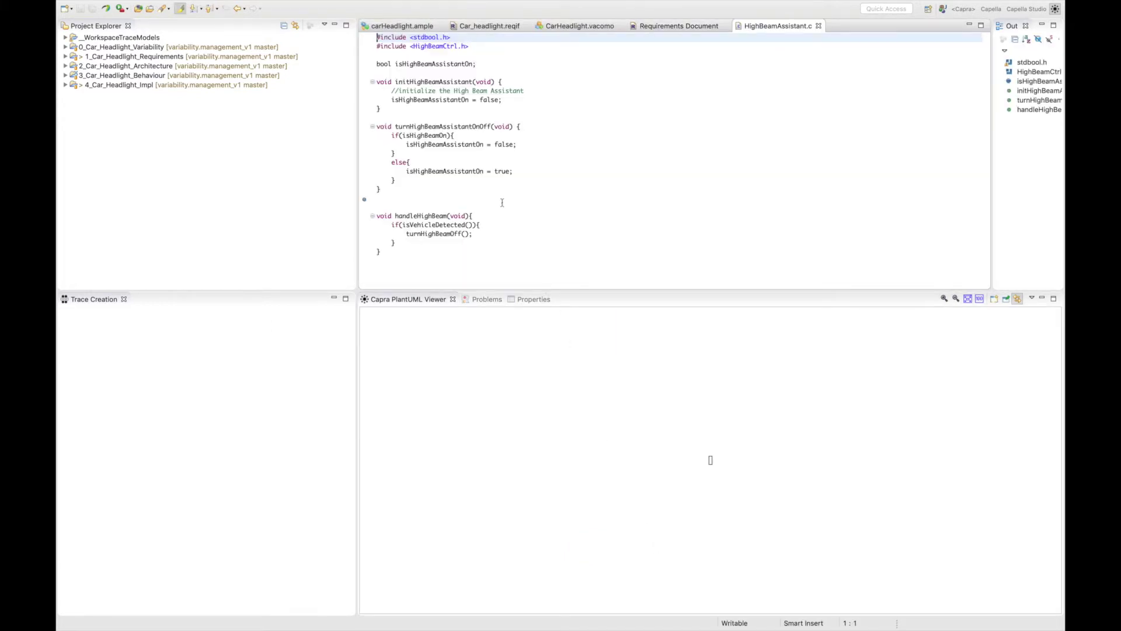
Add trailing whitespace after turnHighBeamOff(); in HighBeamAssistant.c, save the file, and expand the warnings among the reported problems
left_click(483, 234)
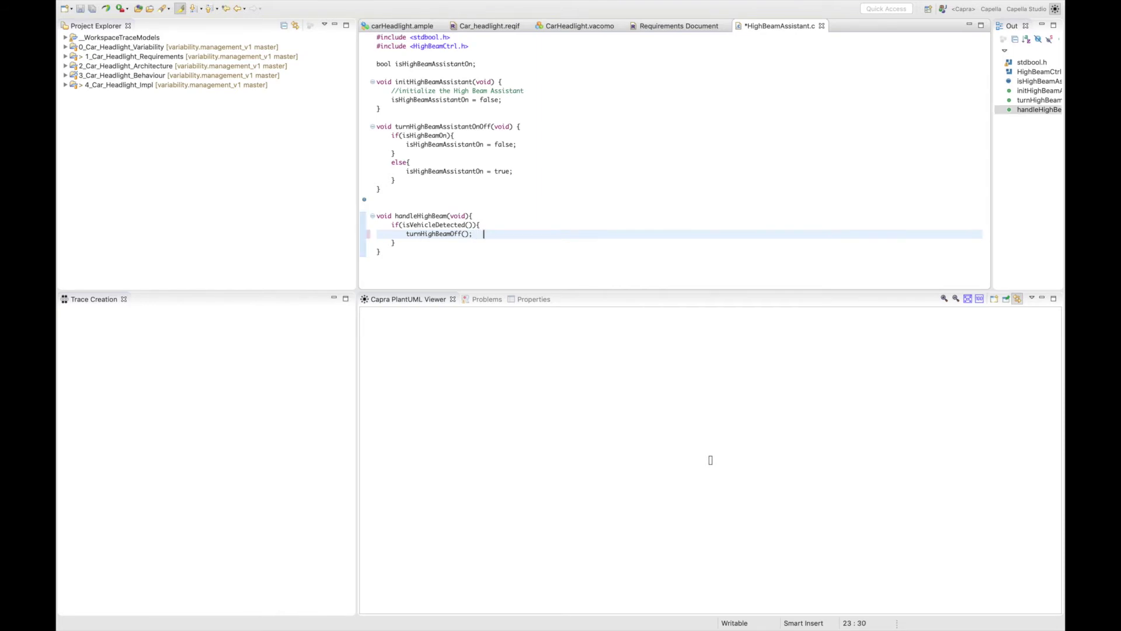
key("ctrl+s")
left_click(485, 298)
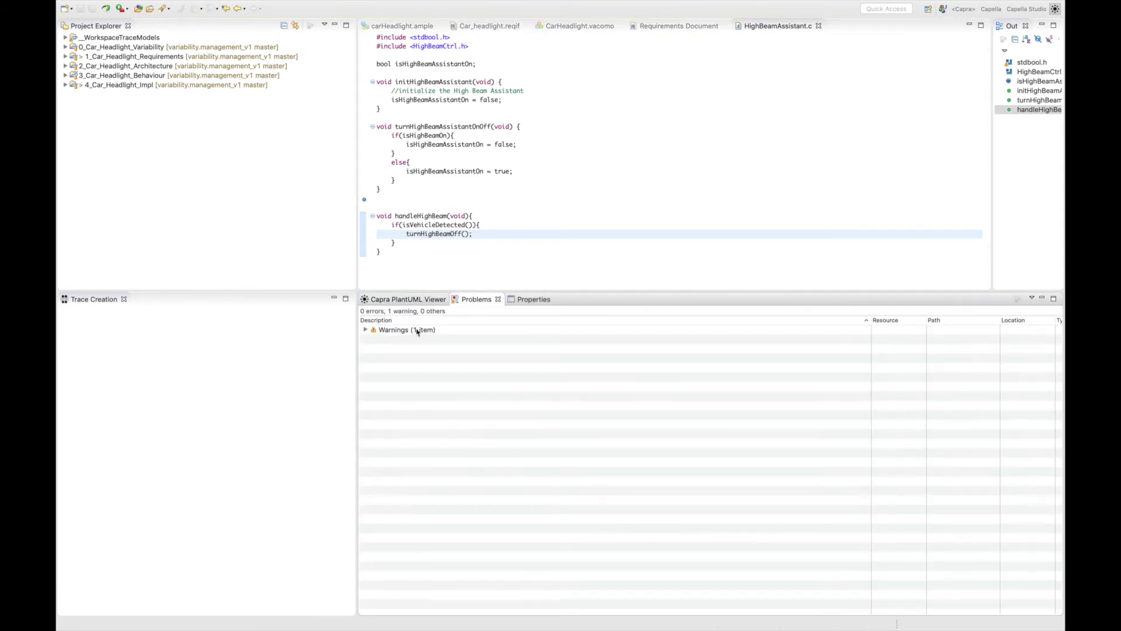
left_click(365, 331)
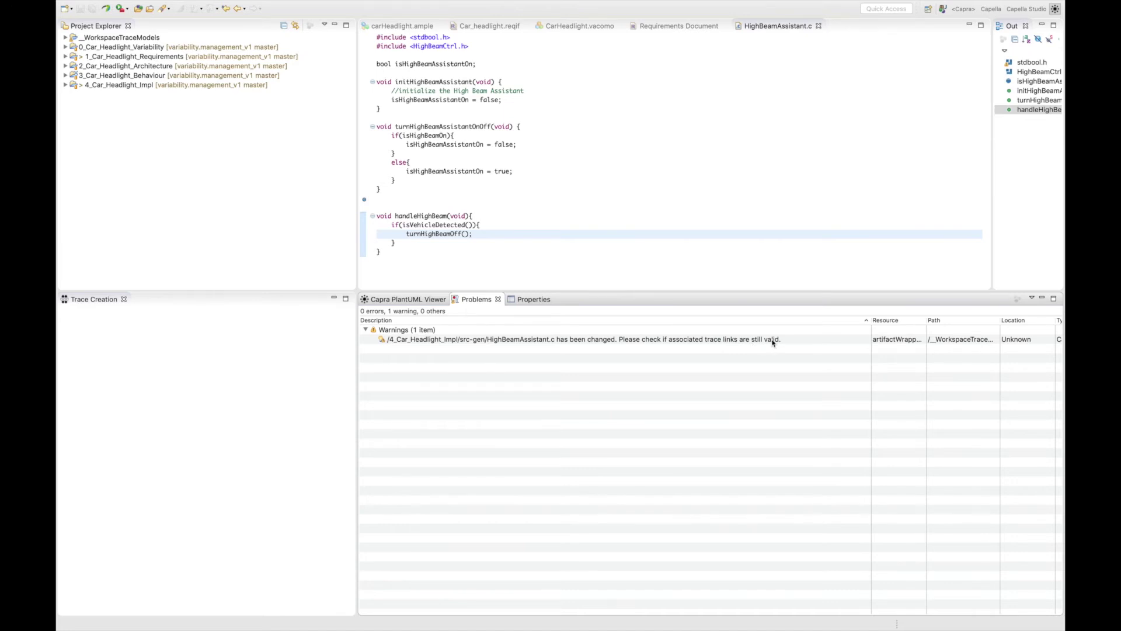
Open the Quick Fix for the warning about the changed HighBeamAssistant.c and choose "Do not update existing trace link."
left_click(507, 344)
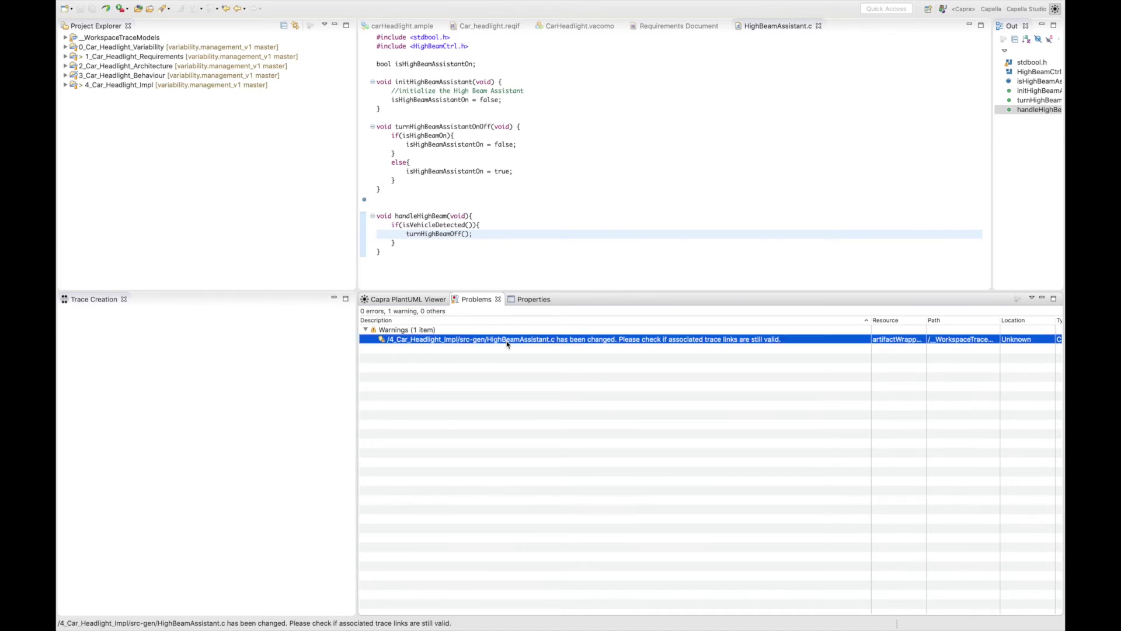
right_click(507, 344)
left_click(541, 439)
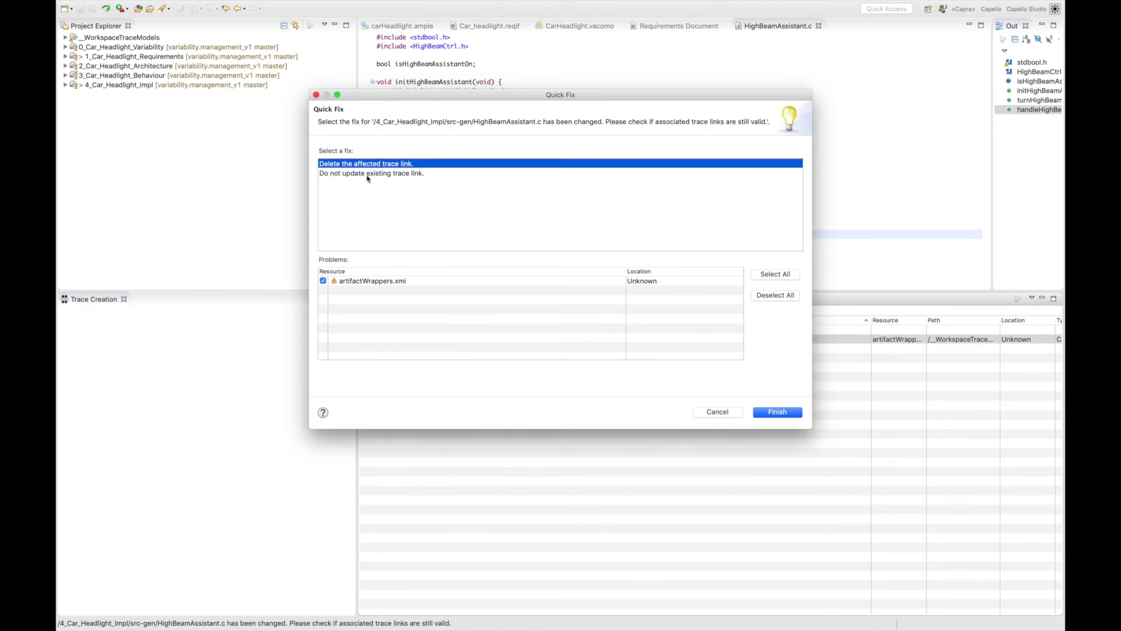
left_click(401, 174)
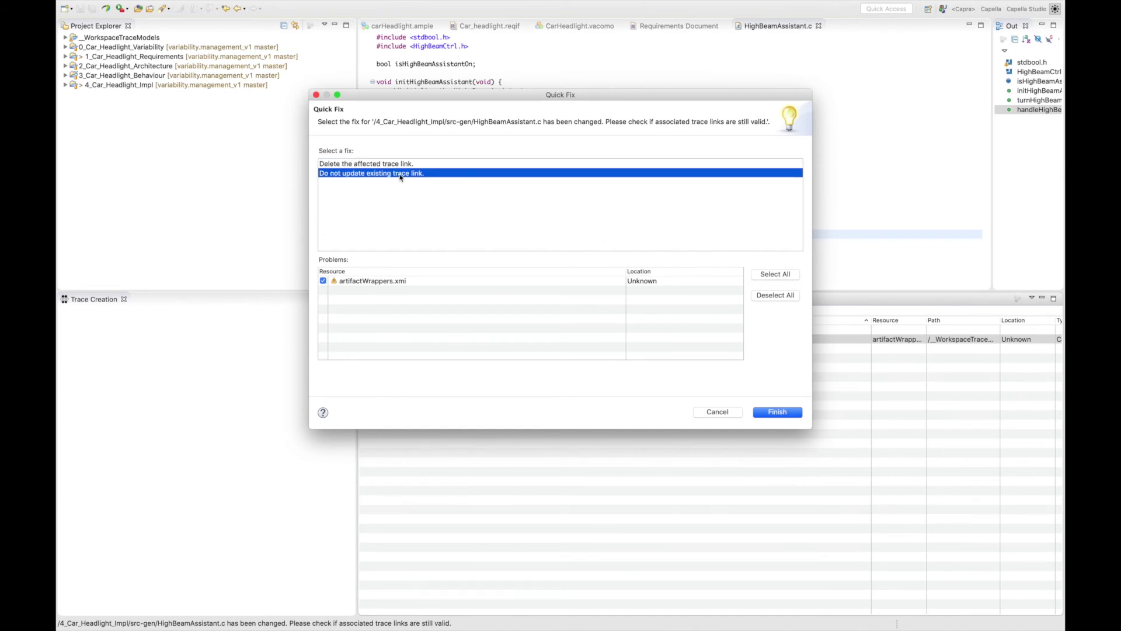